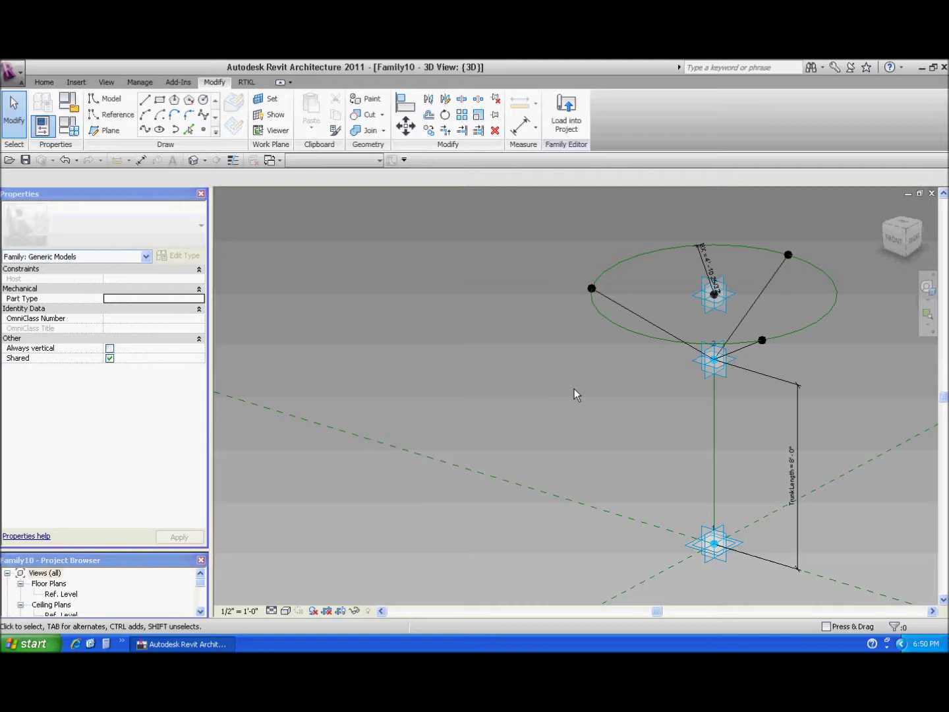
- Save the tree family over the existing RecursiveTree1.rfa in the Generative folder
left_click(26, 163)
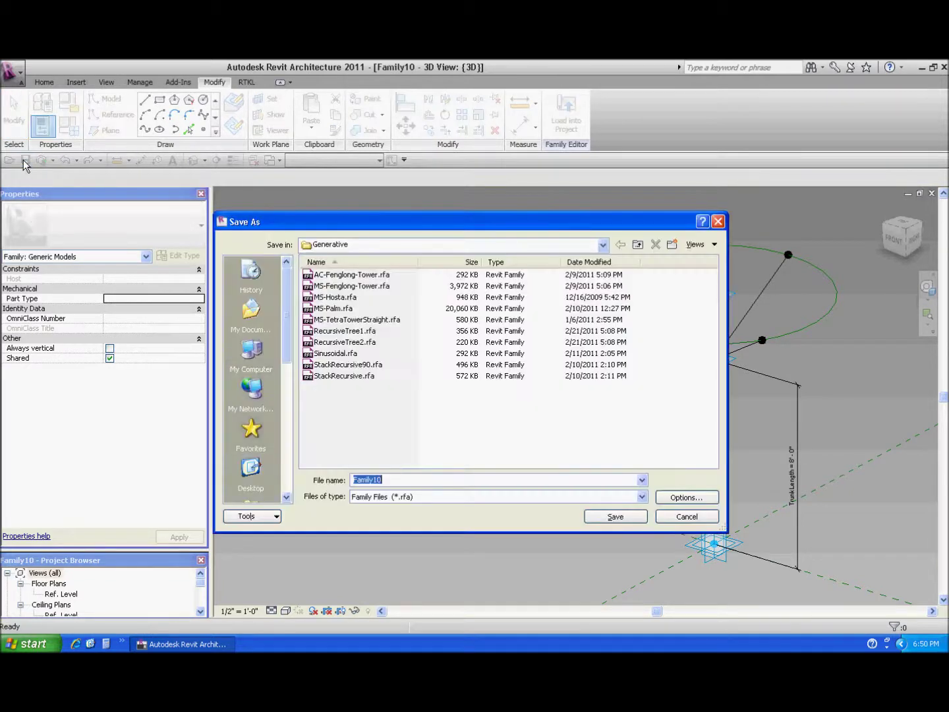
left_click(335, 333)
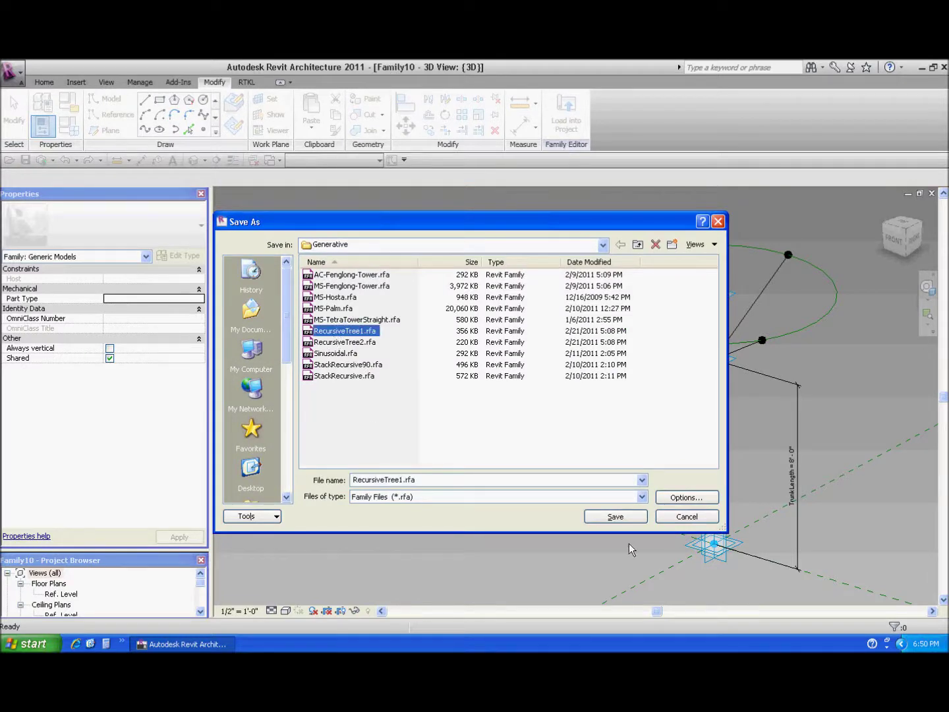
left_click(622, 516)
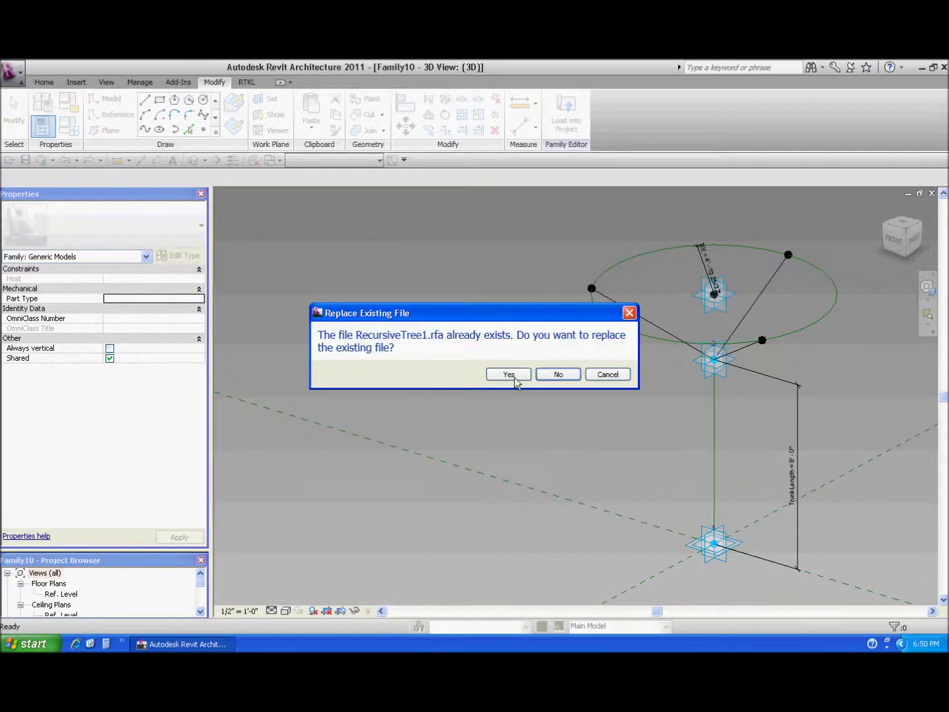
left_click(514, 375)
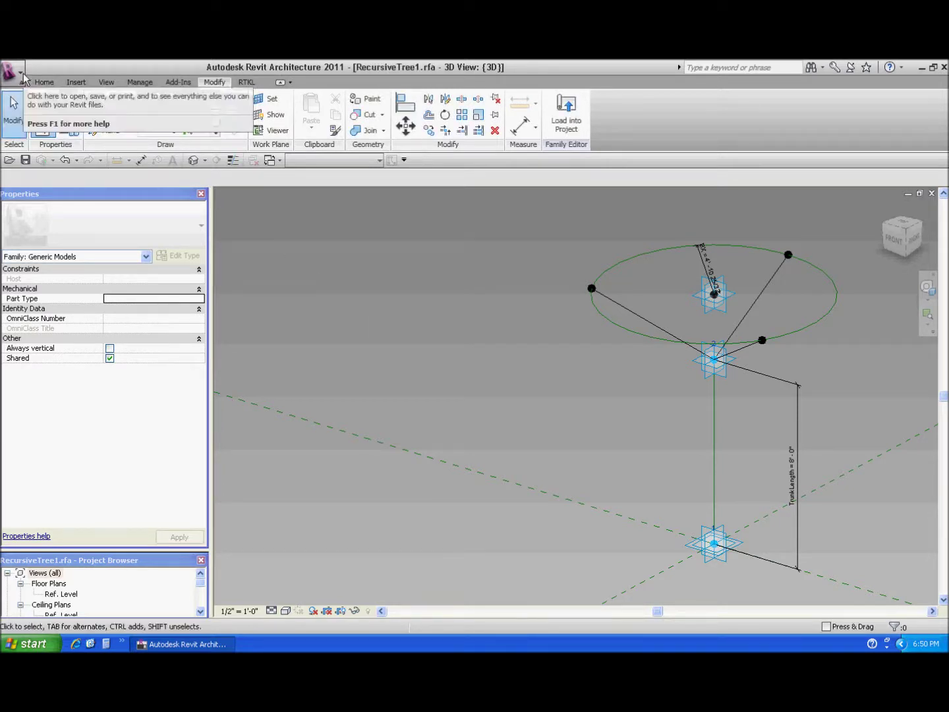
- Save a copy of the family as RecursiveTree2.rfa, overwriting the older file
left_click(11, 71)
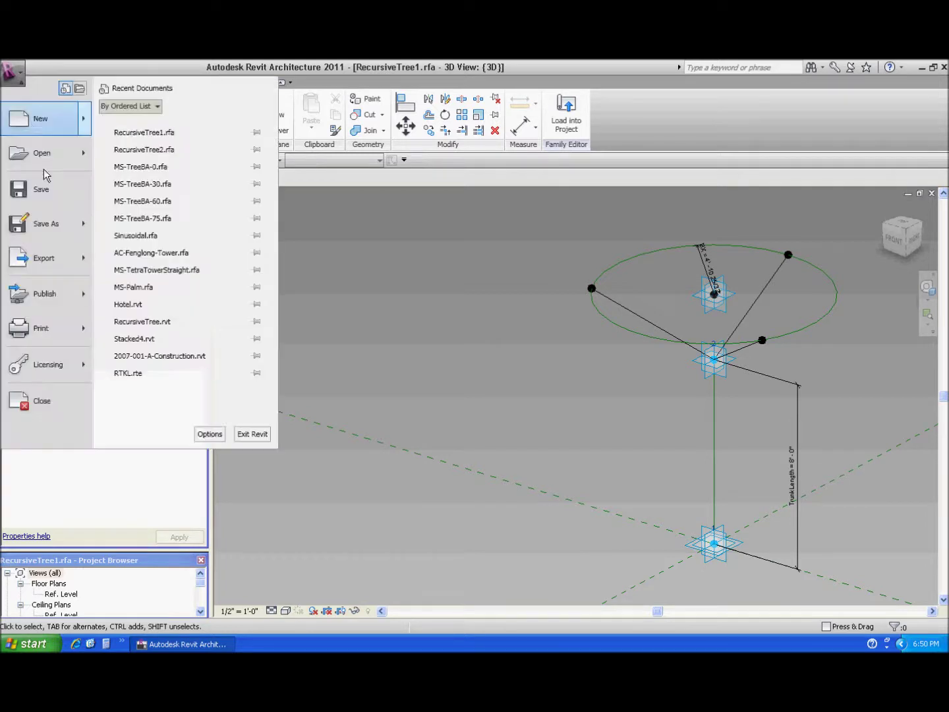
mouse_move(50, 226)
left_click(158, 184)
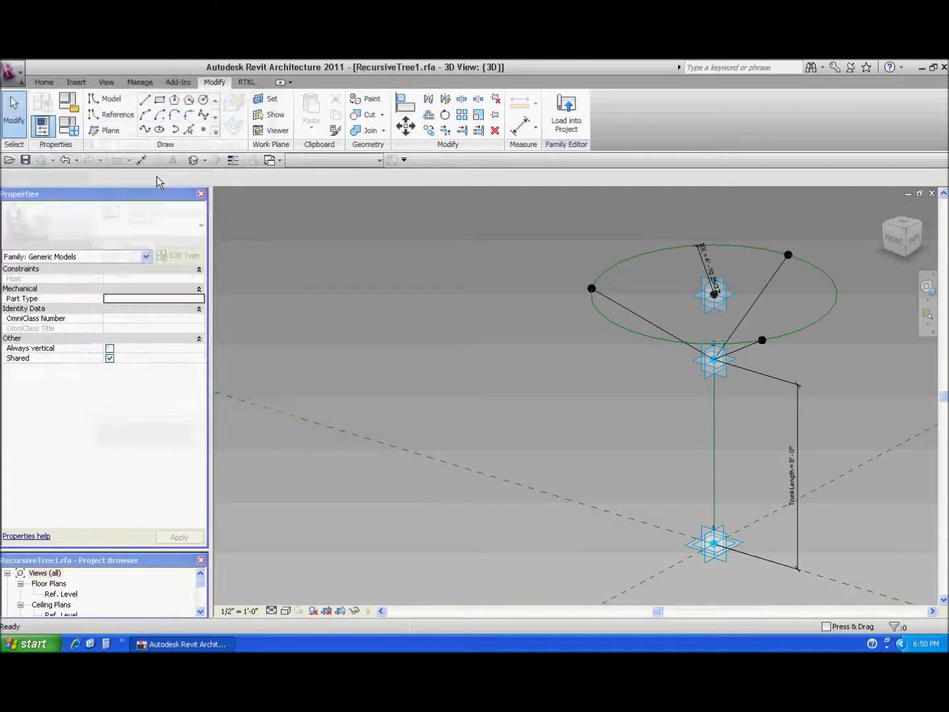
left_click(342, 354)
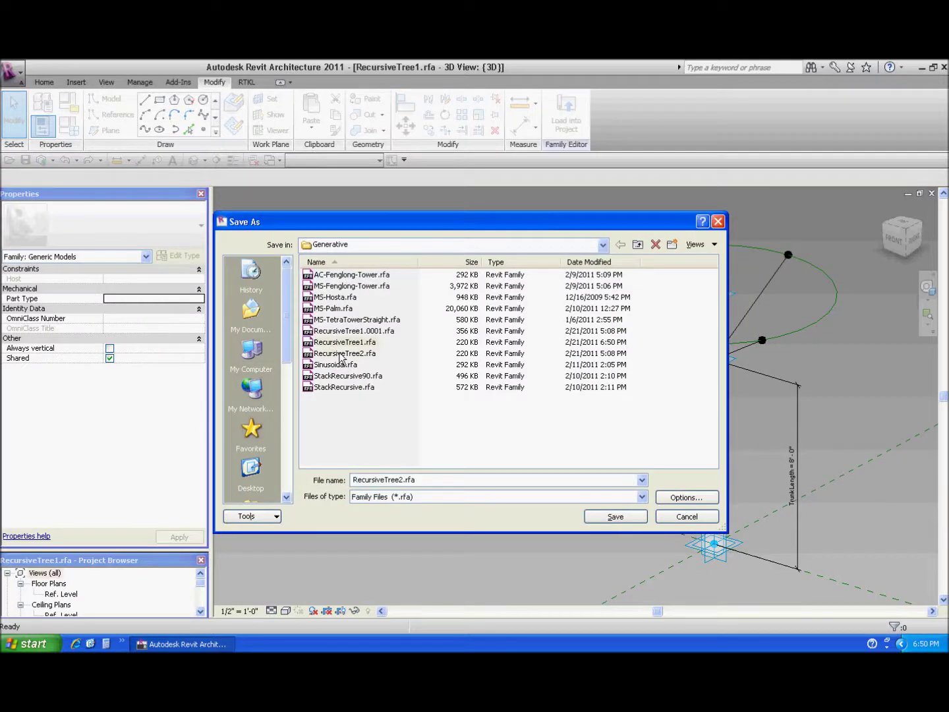
left_click(615, 517)
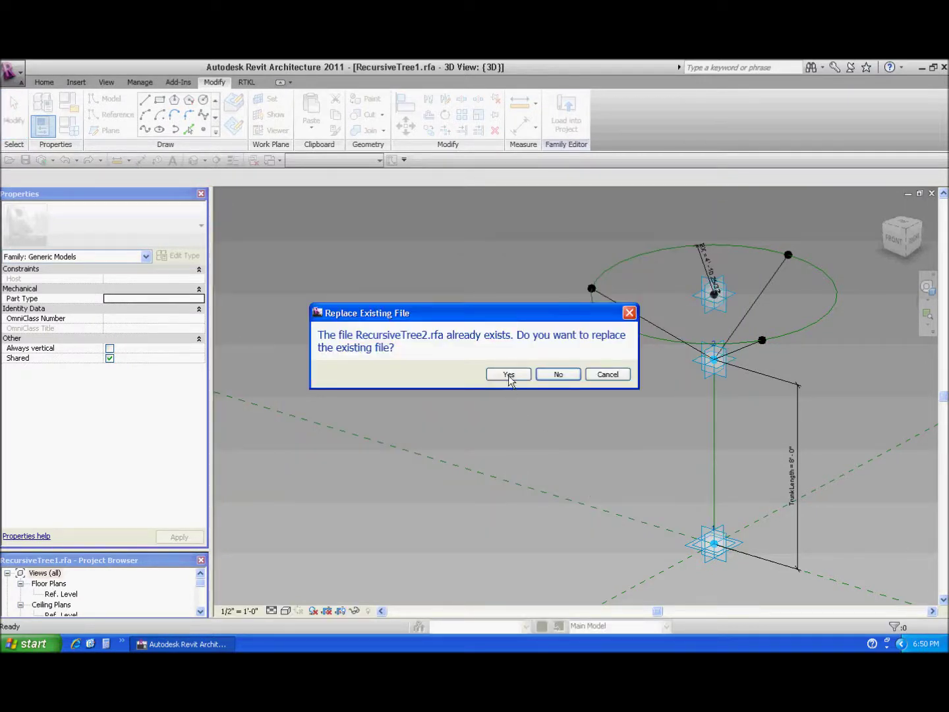
left_click(508, 375)
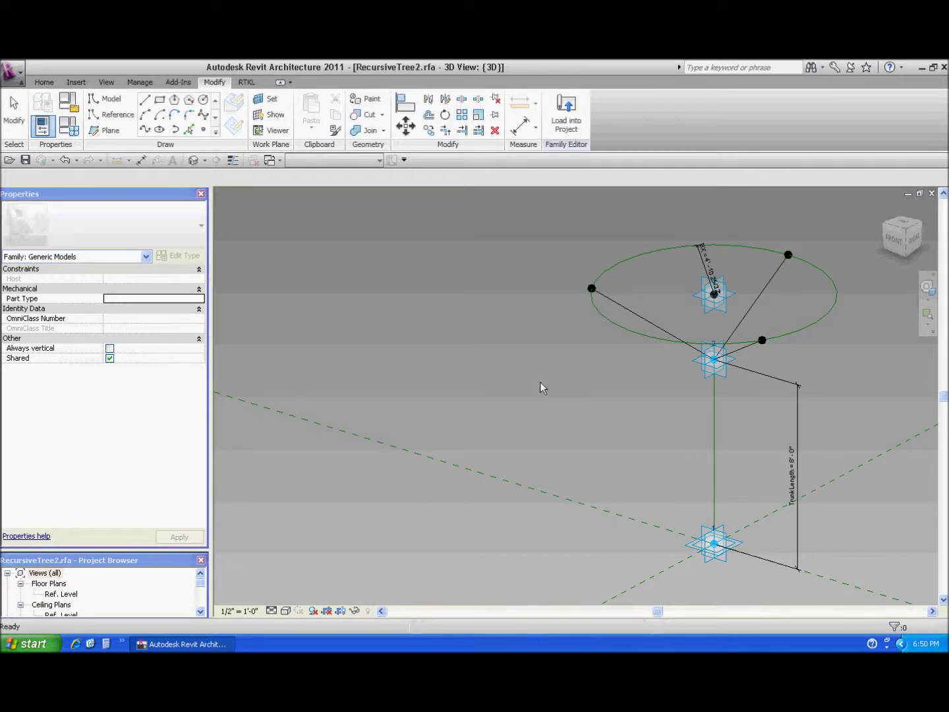
left_click(22, 76)
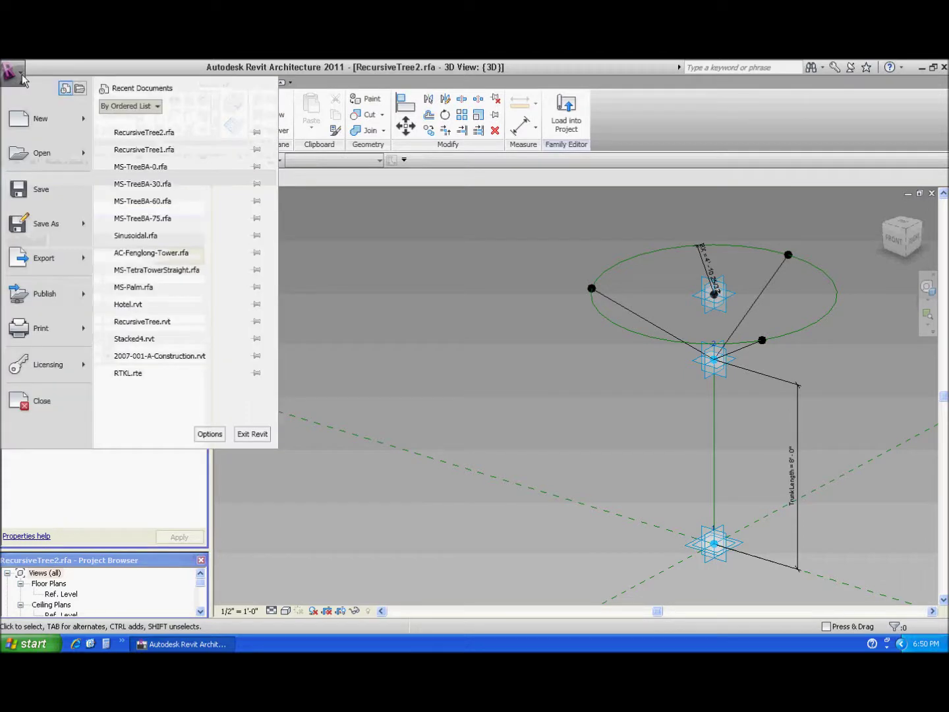
- Reopen RecursiveTree1.rfa from Recent Documents and zoom in on its tree
left_click(142, 148)
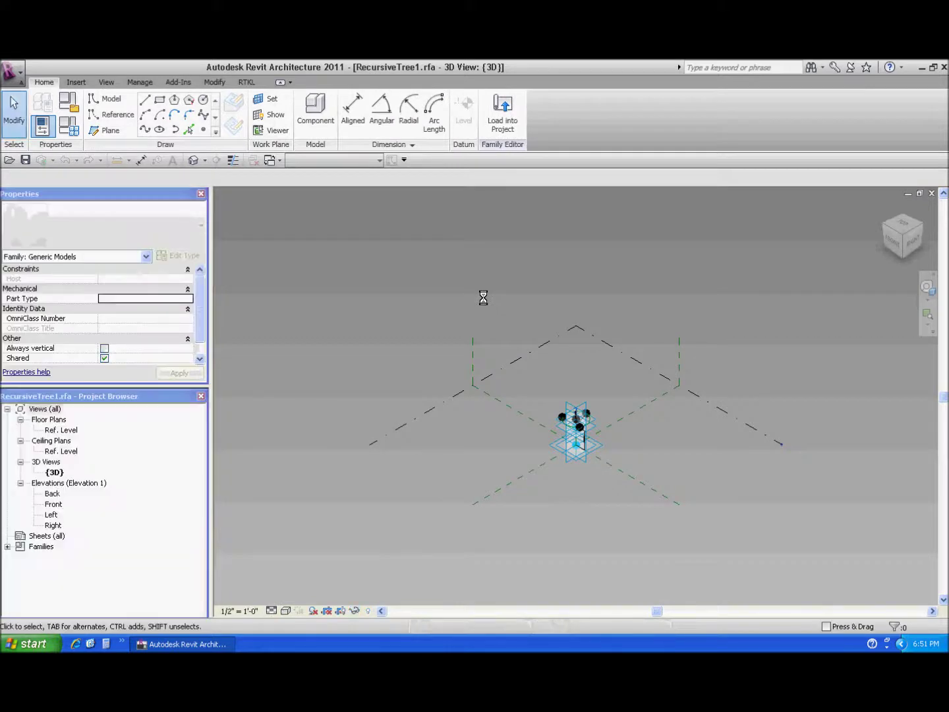
scroll(537, 475, "up", 3)
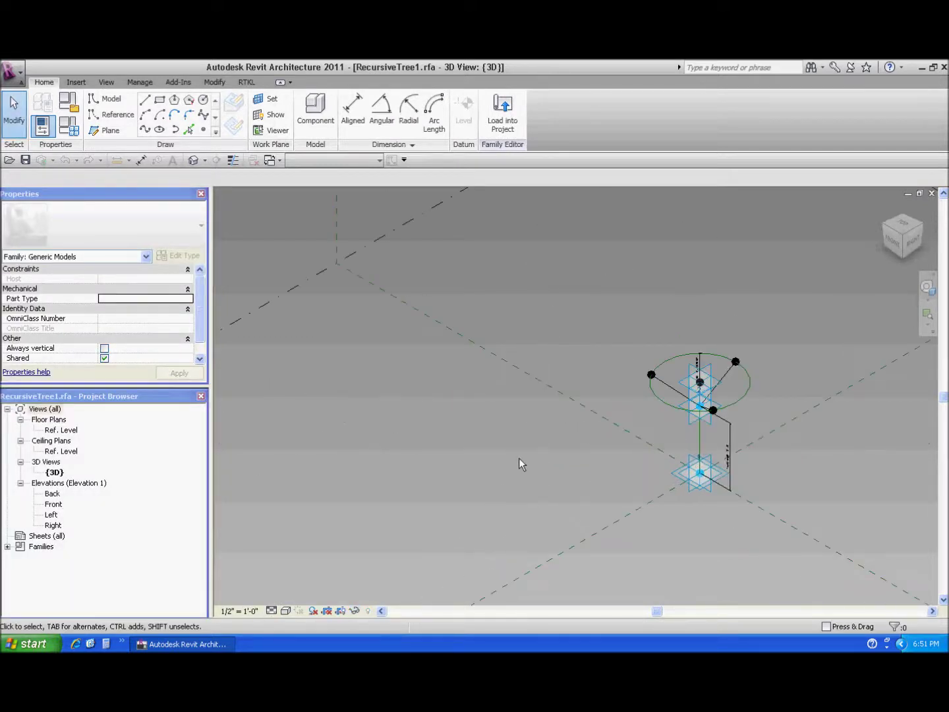
scroll(527, 442, "up", 2)
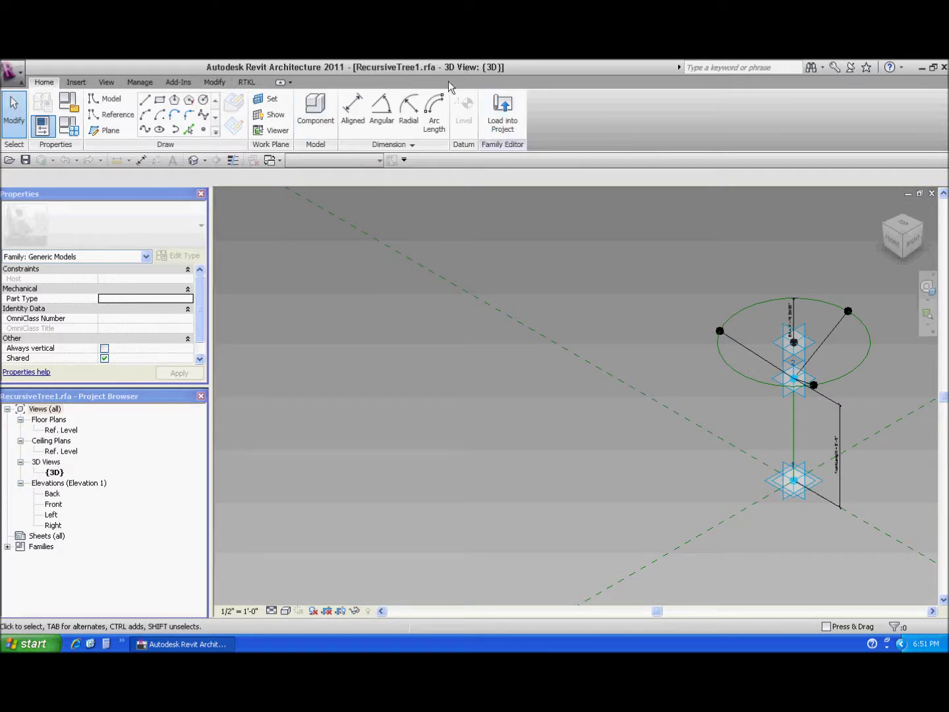
- Load RecursiveTree1 into RecursiveTree2 and place nested trees from the trunk top to the ellipse points
left_click(502, 110)
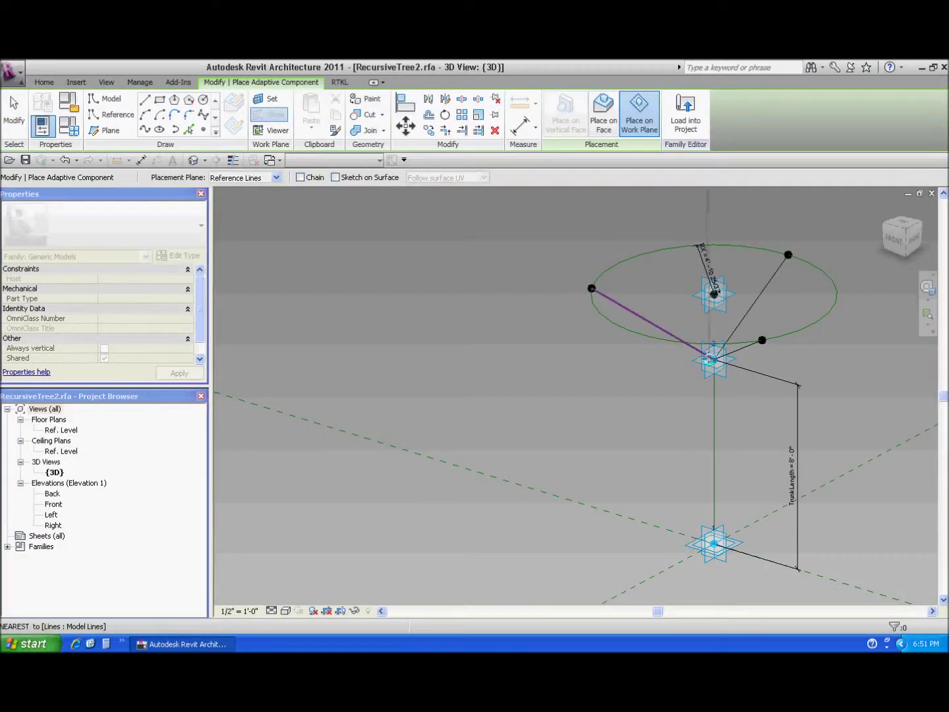
left_click(713, 360)
left_click(786, 254)
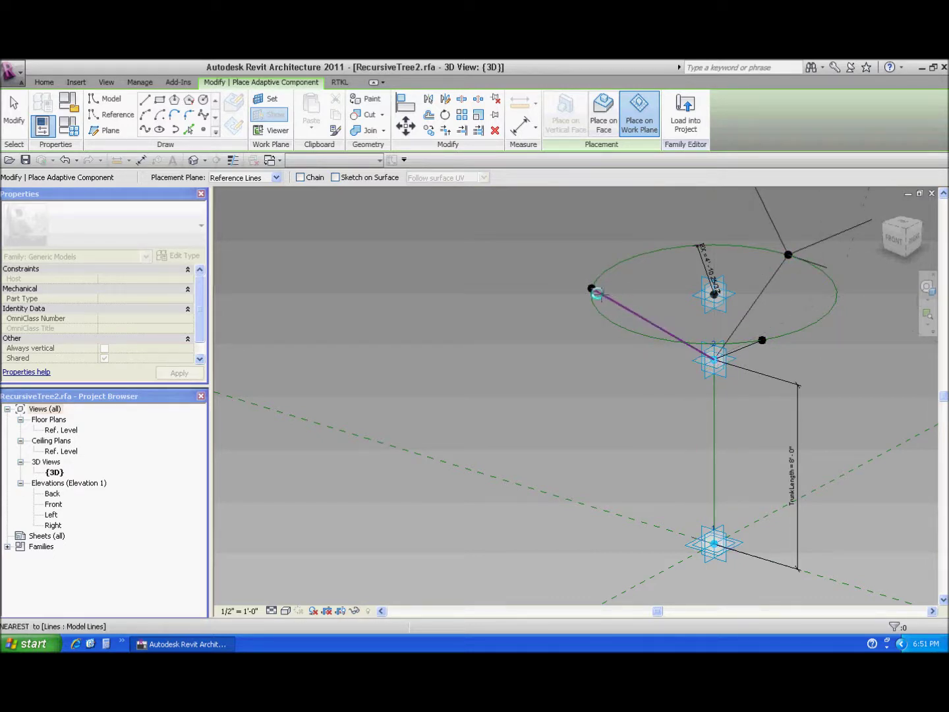
left_click(591, 287)
left_click(711, 357)
left_click(762, 339)
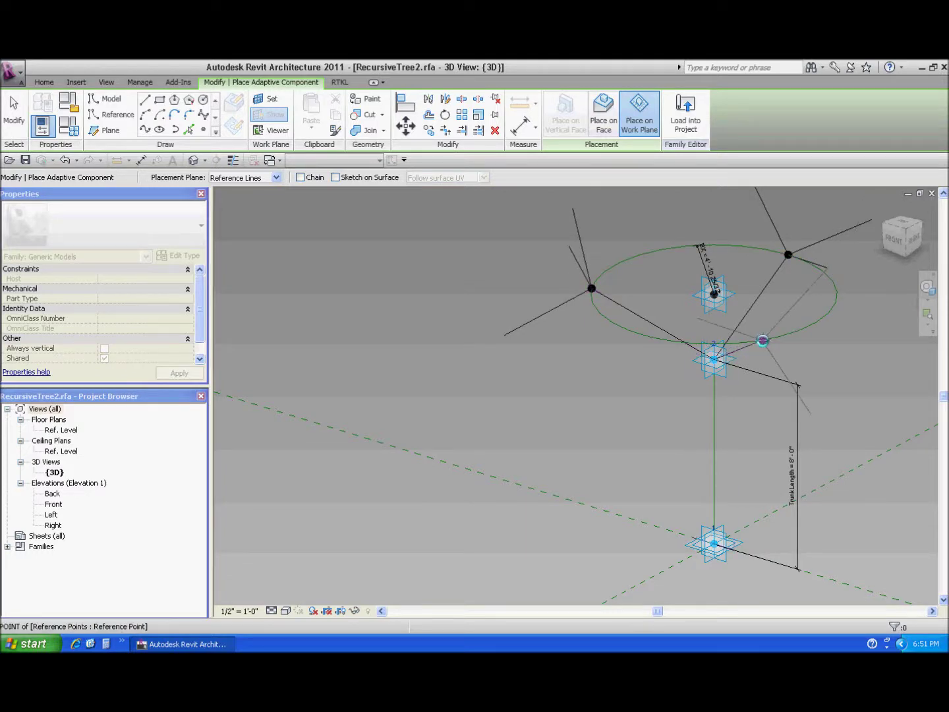
scroll(665, 389, "down", 2)
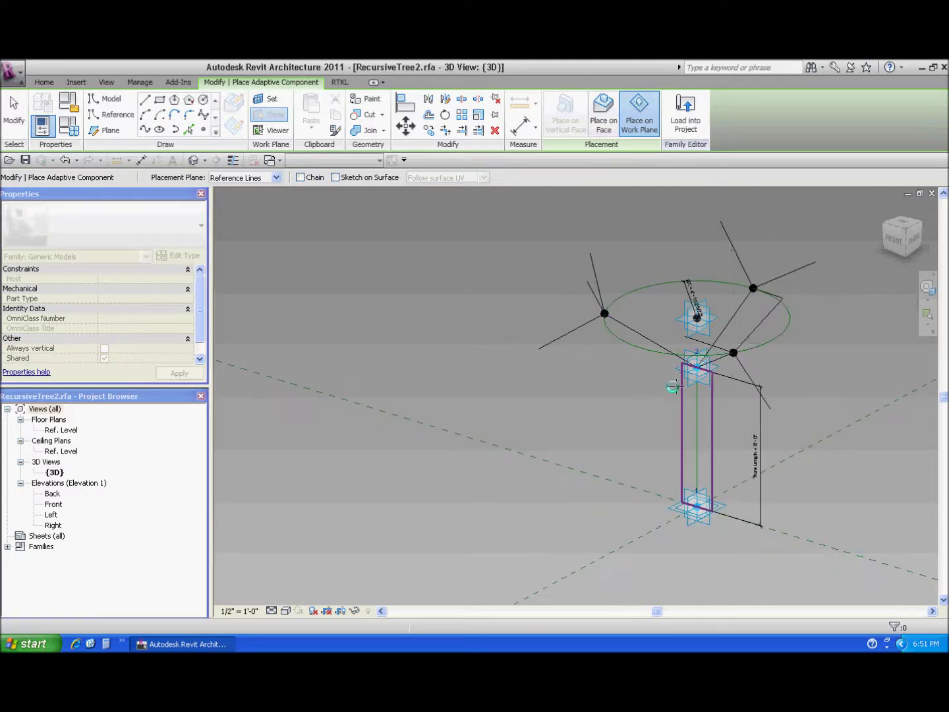
middle_click_drag(672, 387, 780, 377, "shift")
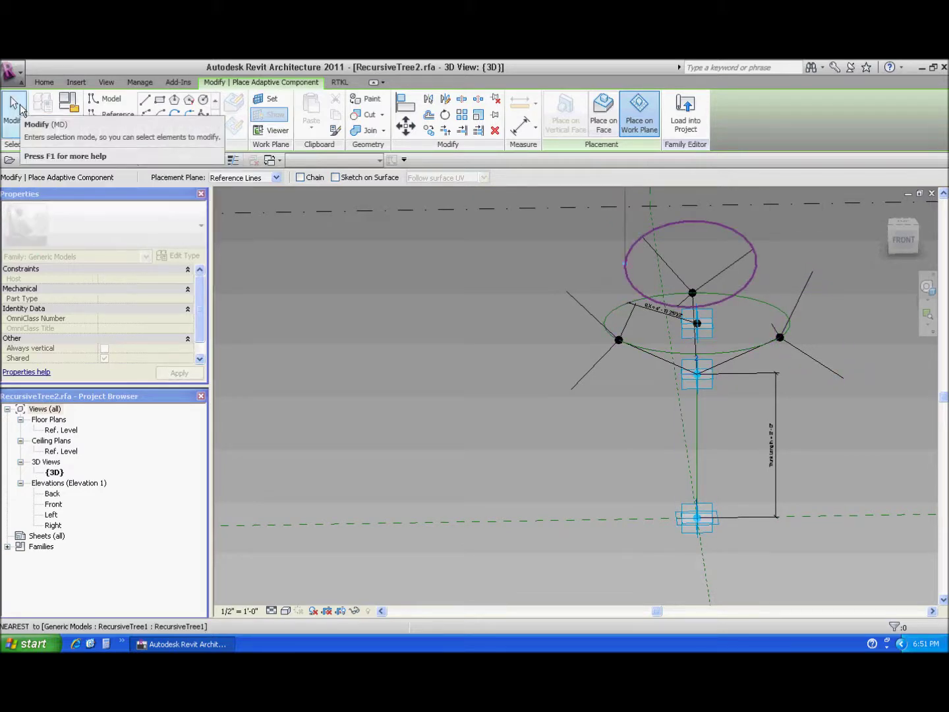
left_click(20, 108)
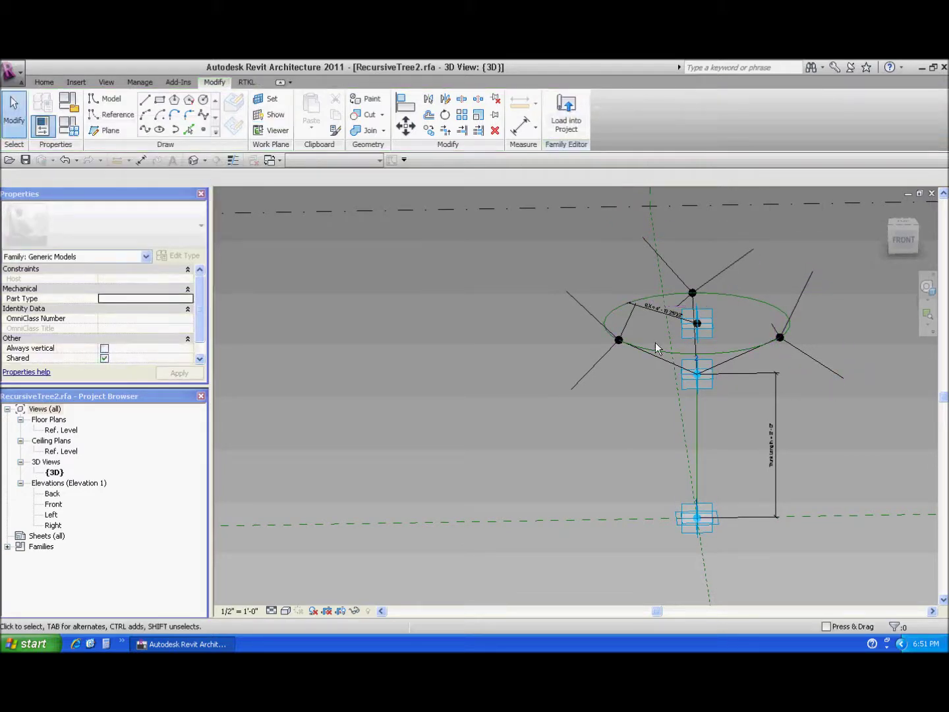
left_click(65, 159)
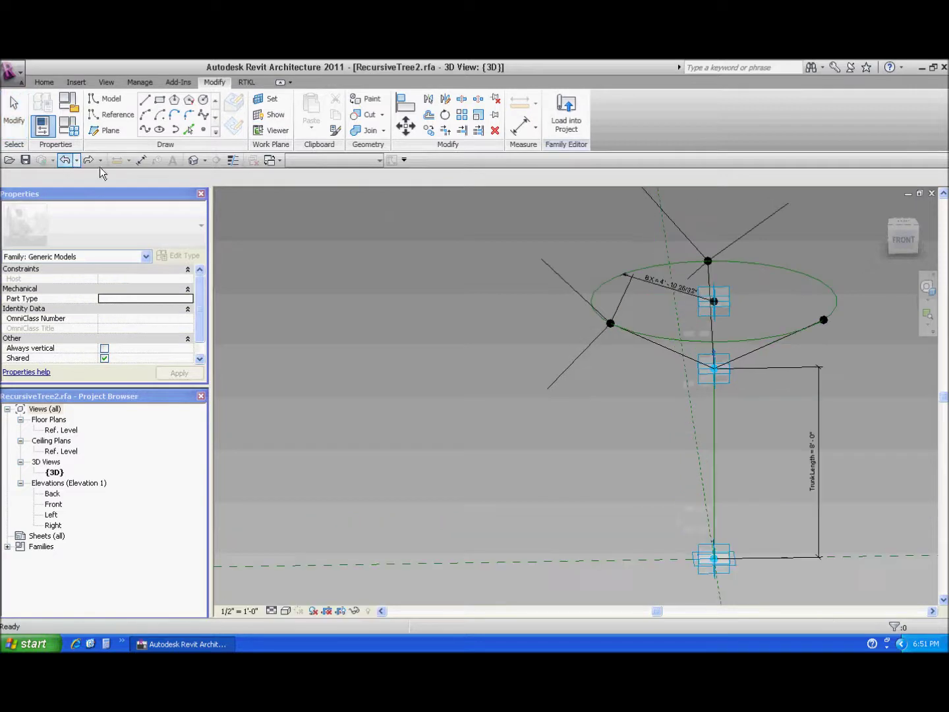
- Close RecursiveTree2.rfa without saving, then turn off RecursiveTree1's Shared property
left_click(932, 192)
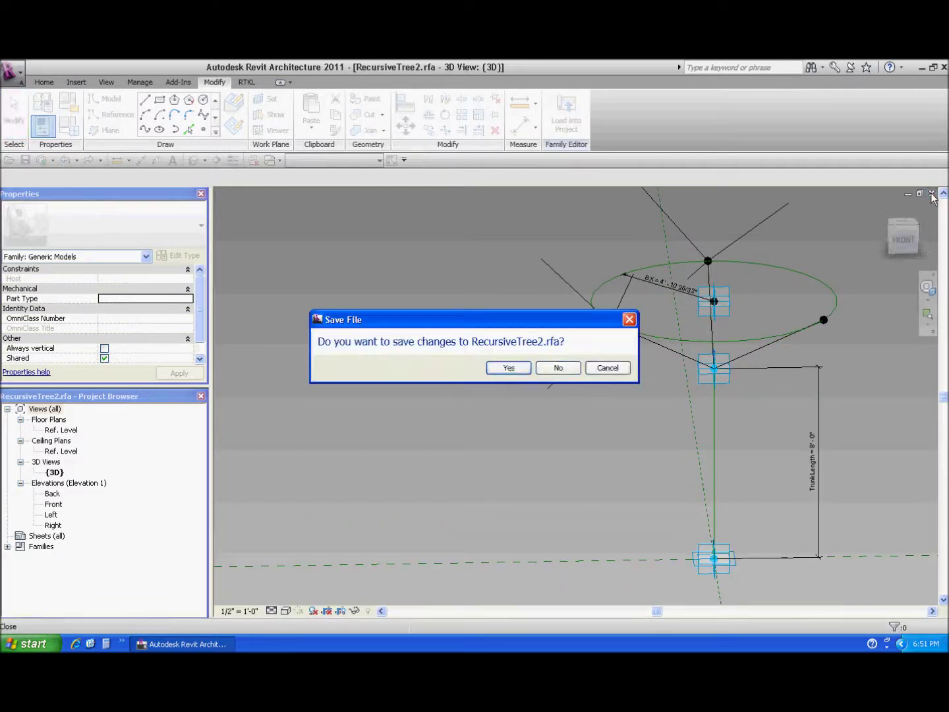
left_click(549, 369)
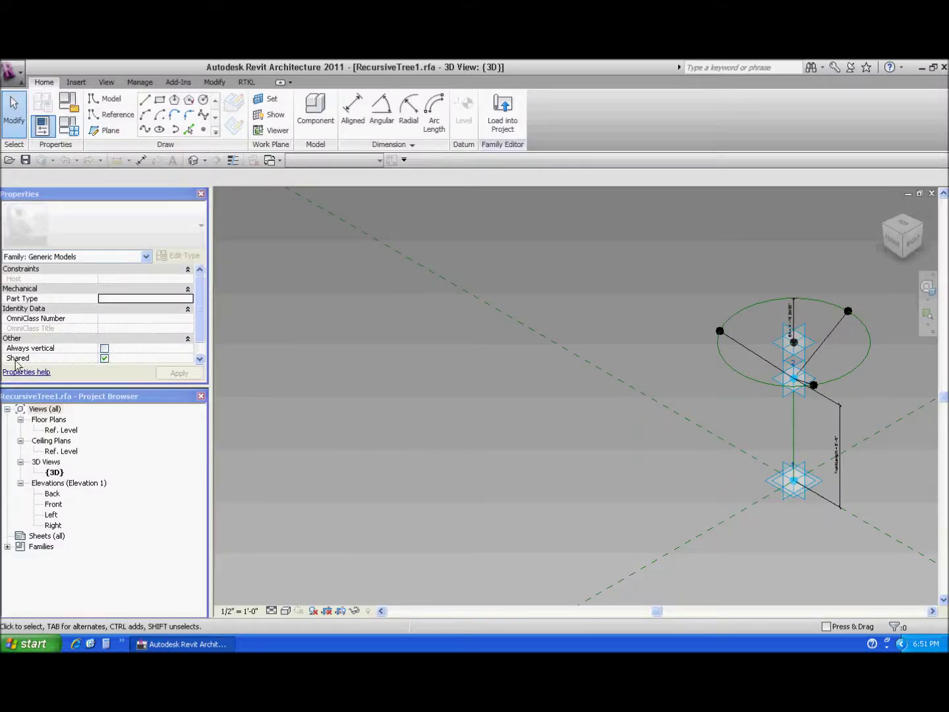
left_click(104, 358)
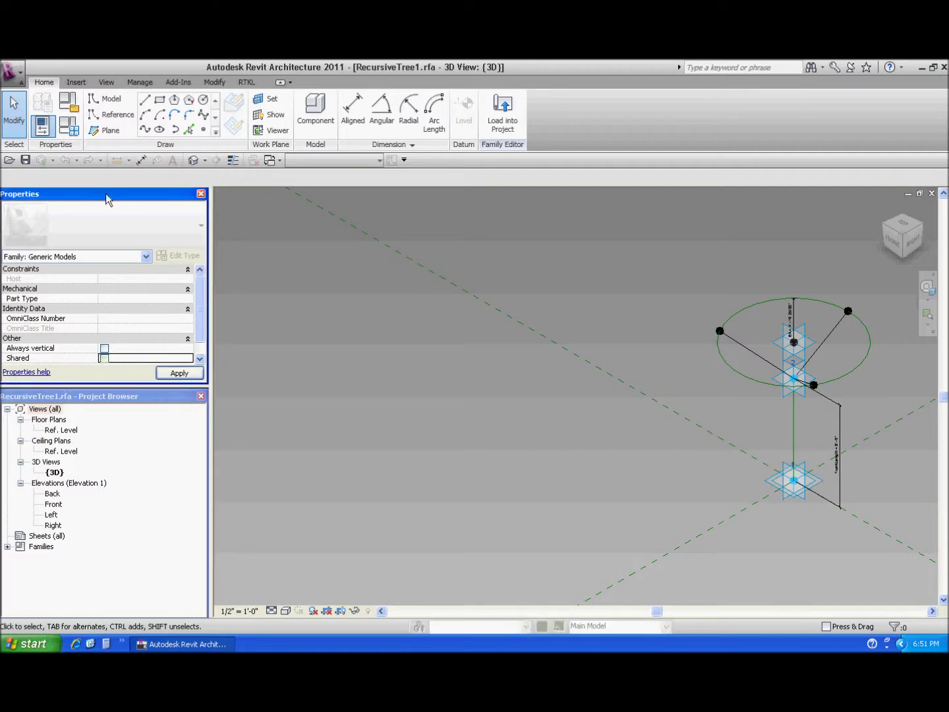
- Save RecursiveTree1.rfa with its Shared property turned off
left_click(26, 160)
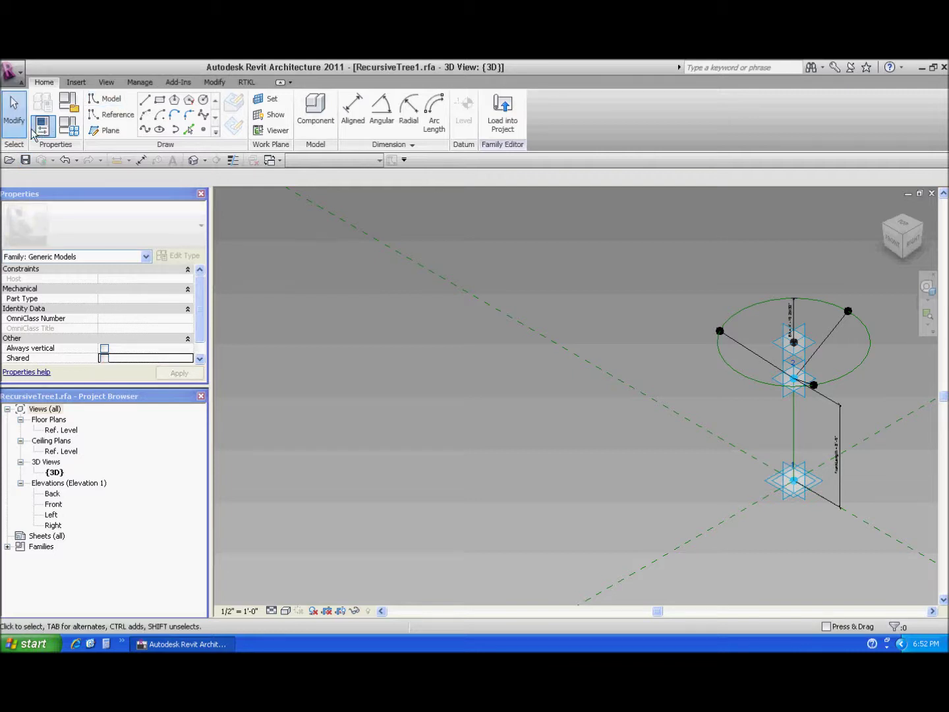
left_click(25, 161)
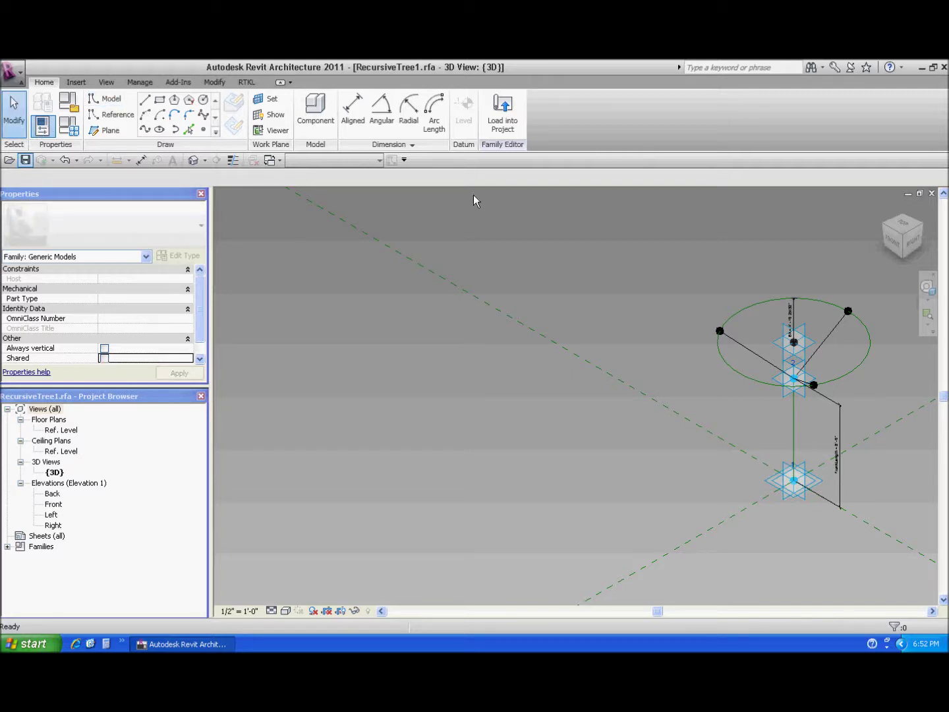
left_click(20, 74)
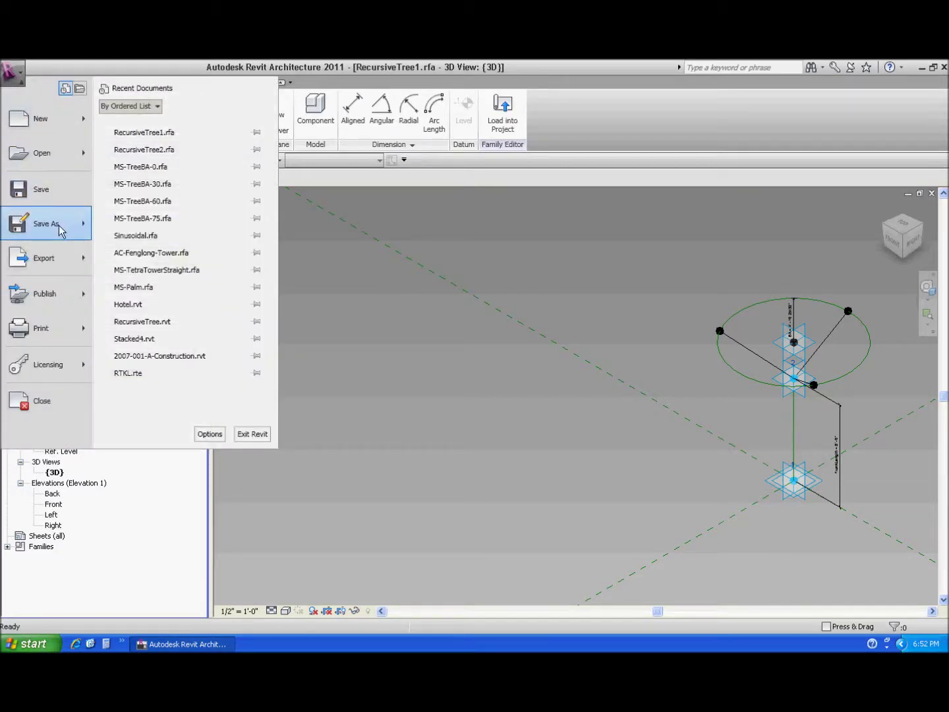
- Save the unshared family as RecursiveTree2.rfa, replacing the existing file
mouse_move(69, 223)
left_click(166, 176)
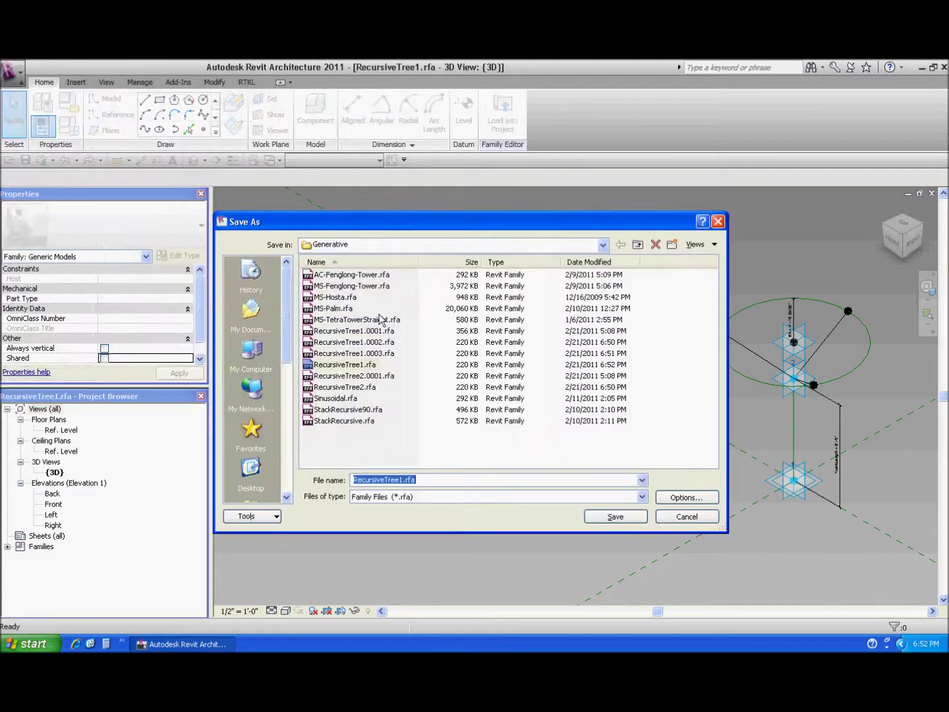
left_click(348, 387)
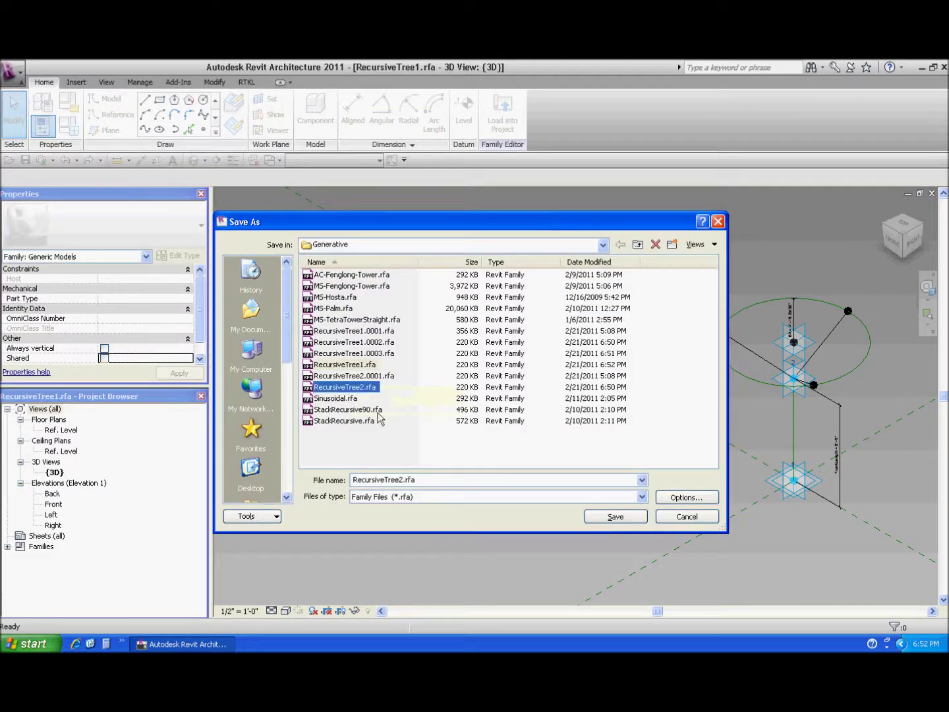
left_click(615, 518)
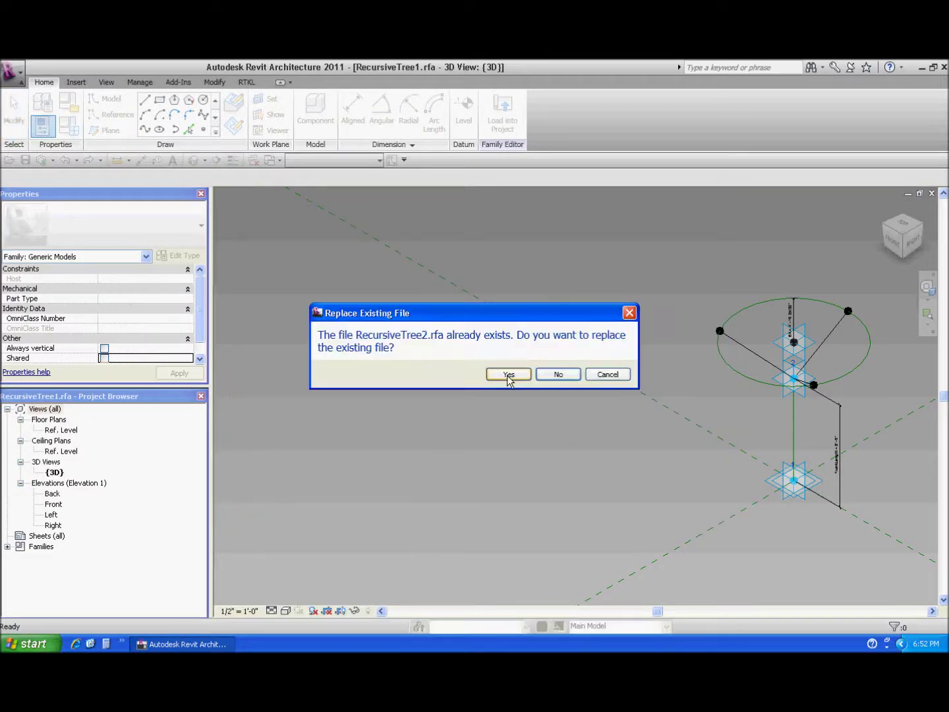
left_click(507, 374)
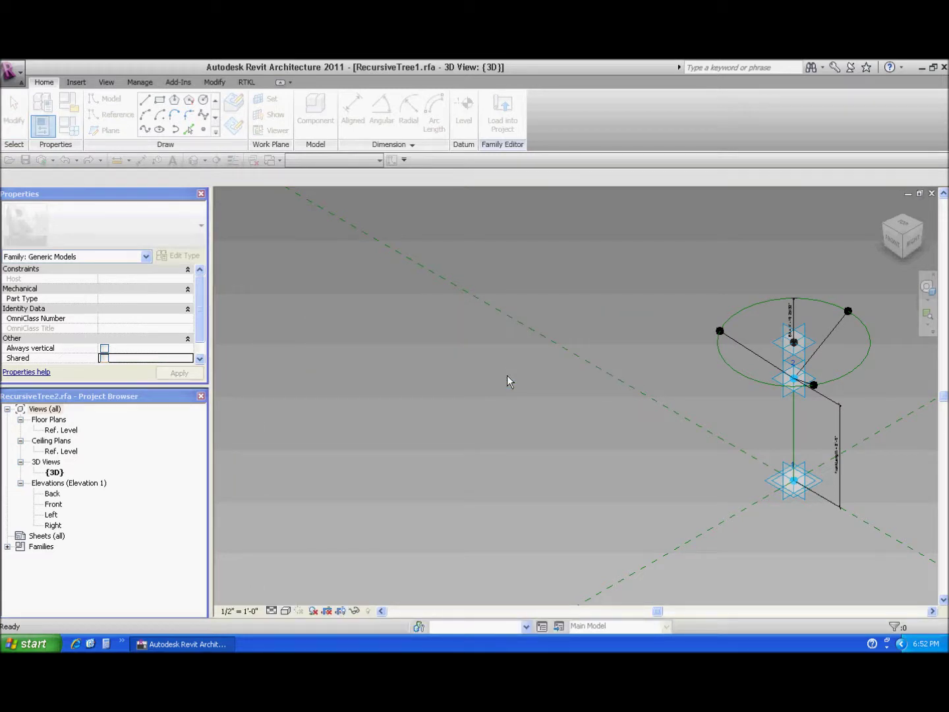
- Switch back to RecursiveTree1.rfa from Recent Documents and zoom in
left_click(22, 73)
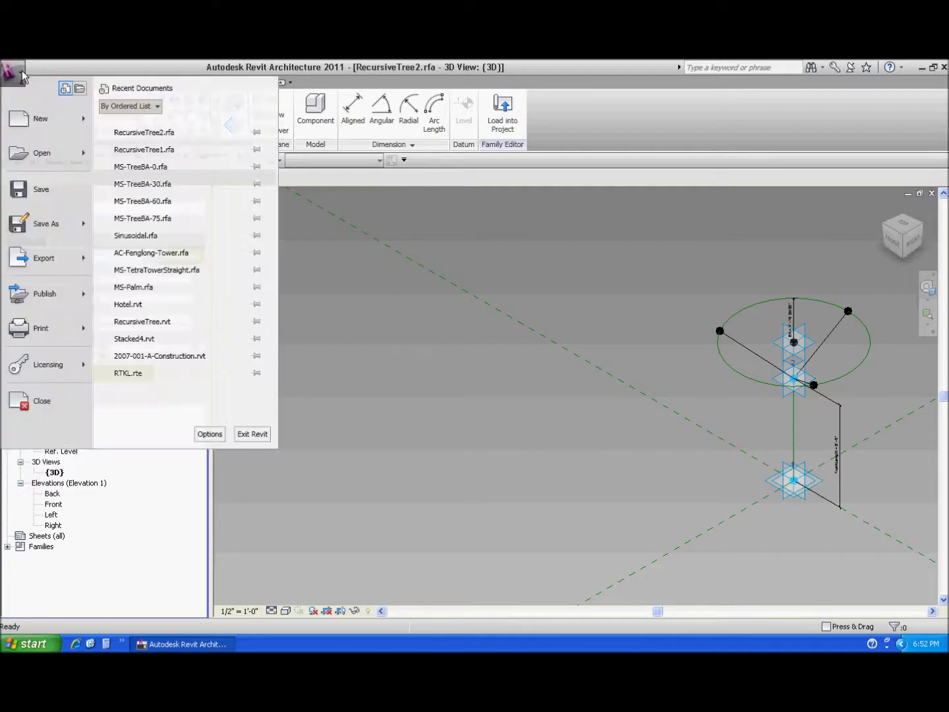
left_click(149, 151)
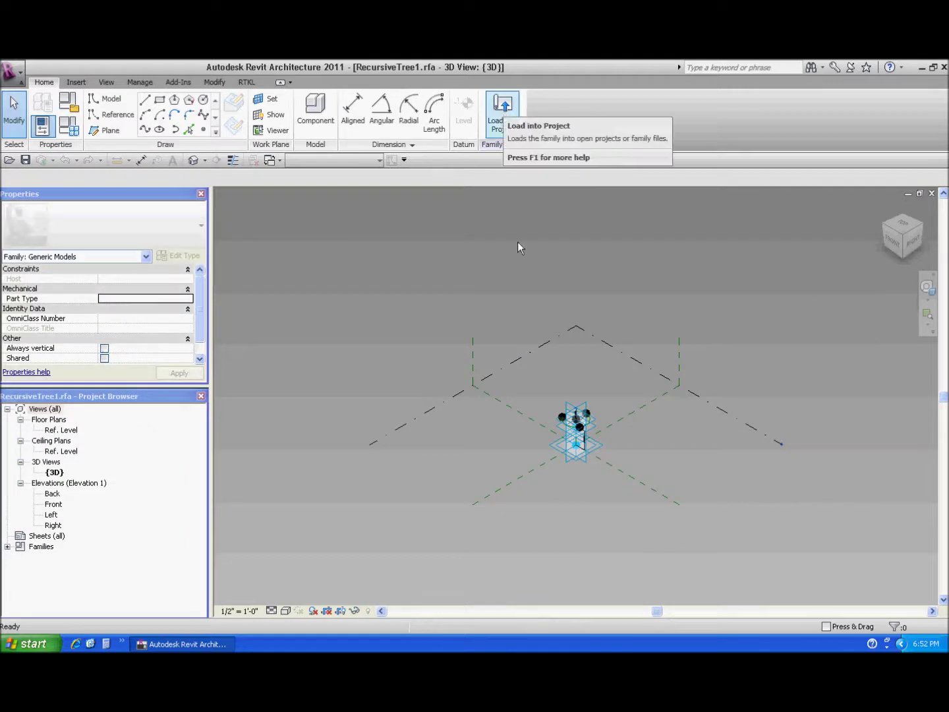
scroll(535, 431, "up", 3)
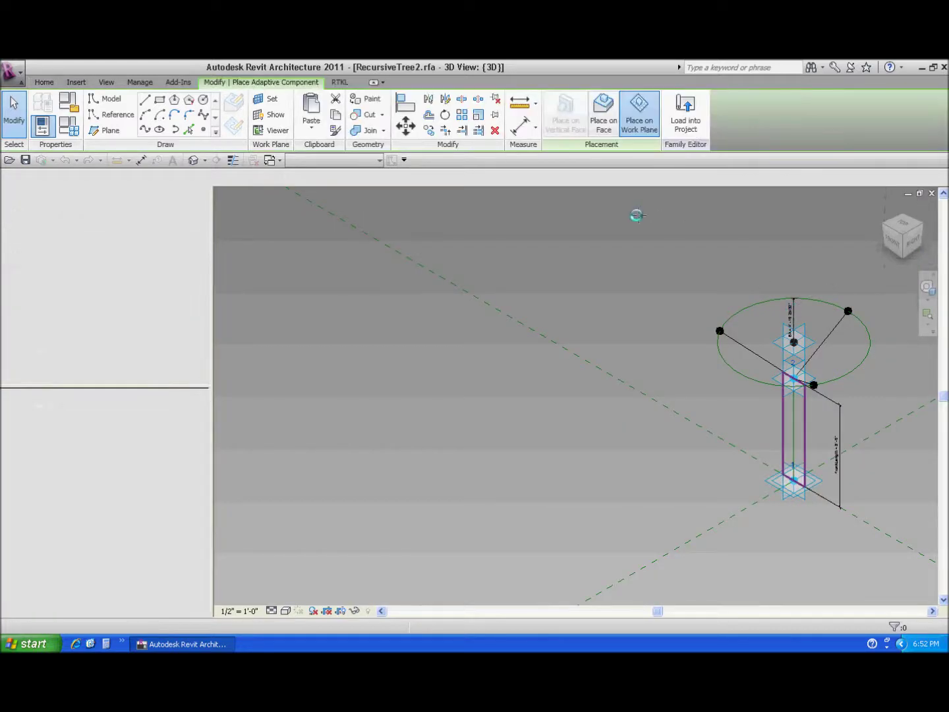
- Place three nested RecursiveTree1 instances from the trunk top to each circle branch point
scroll(794, 376, "up", 5)
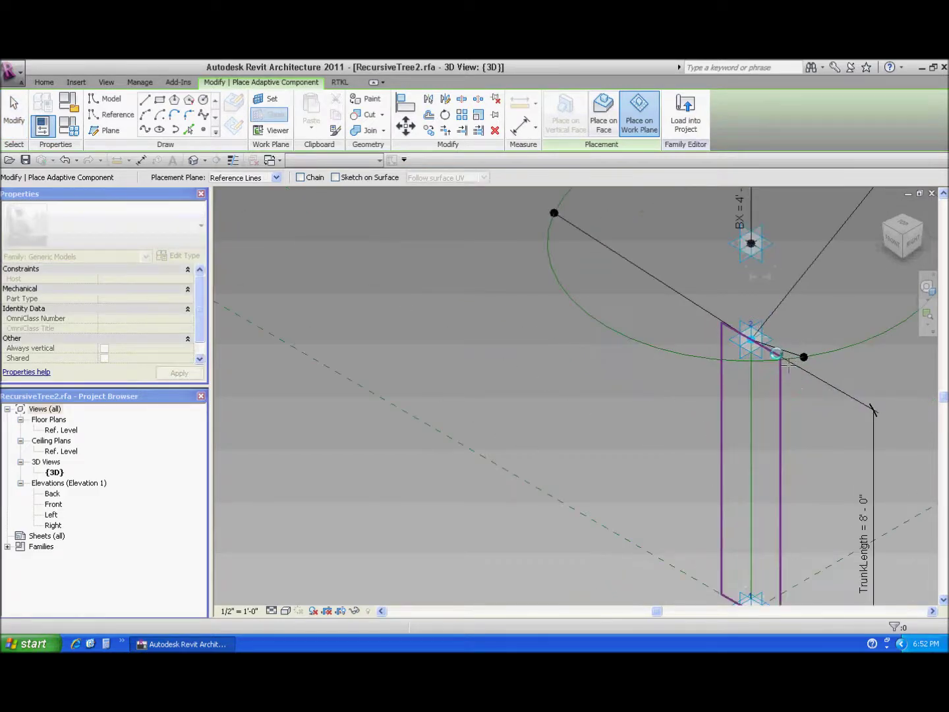
scroll(753, 339, "down", 2)
left_click(754, 340)
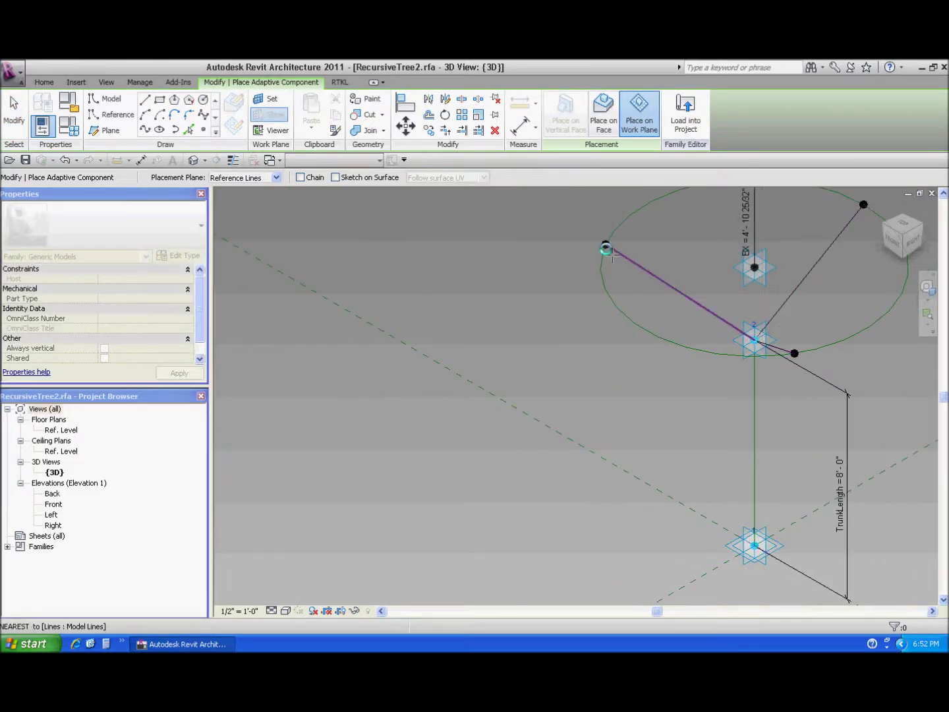
left_click(605, 245)
middle_click_drag(767, 319, 667, 353)
scroll(668, 353, "up", 1)
left_click(654, 377)
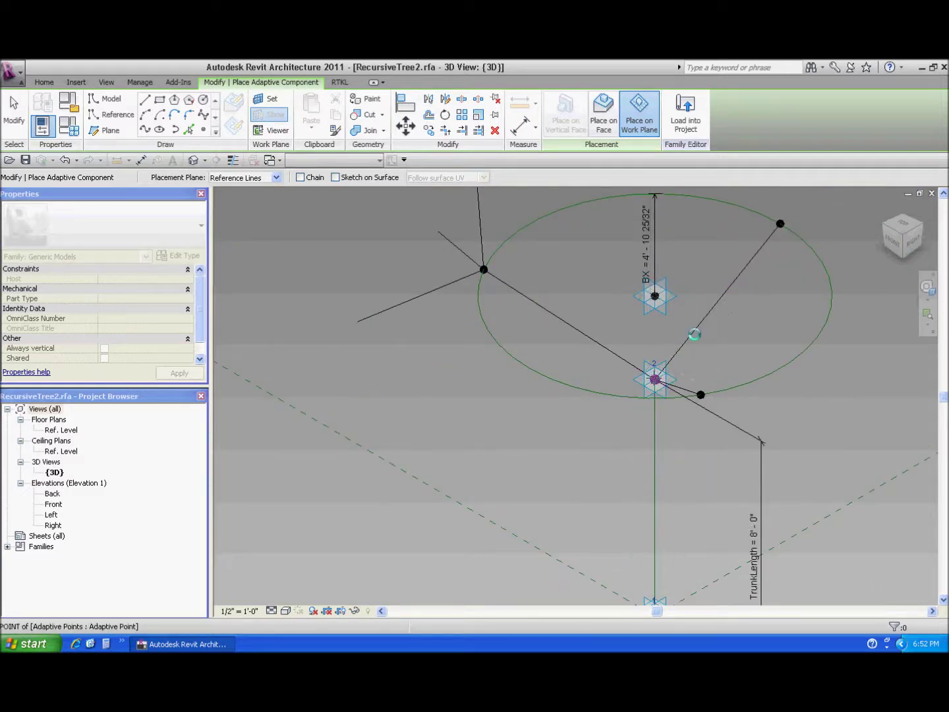
left_click(781, 224)
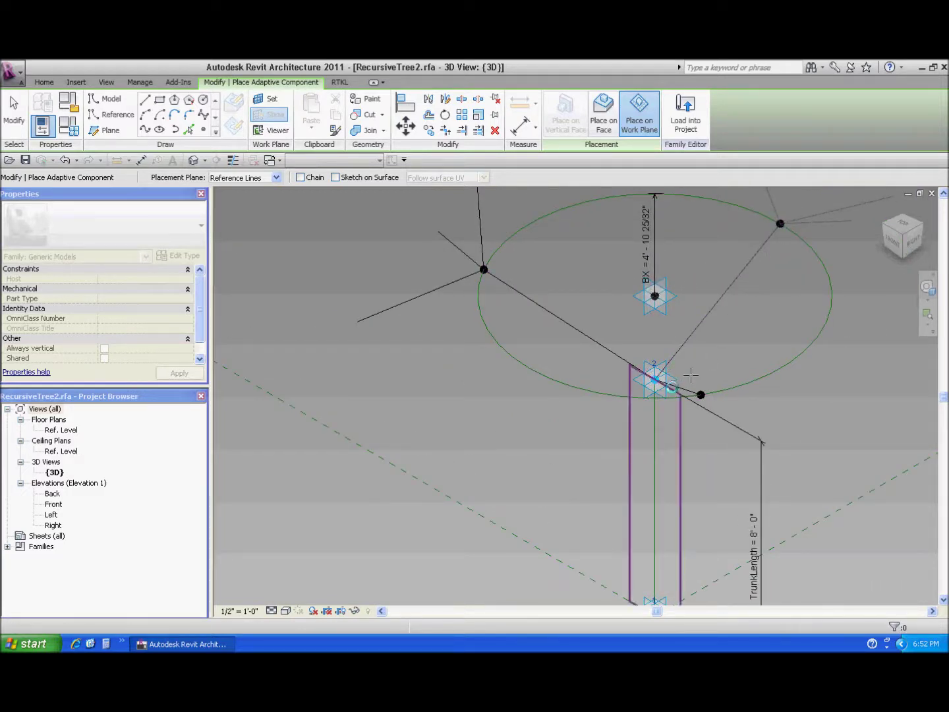
left_click(698, 392)
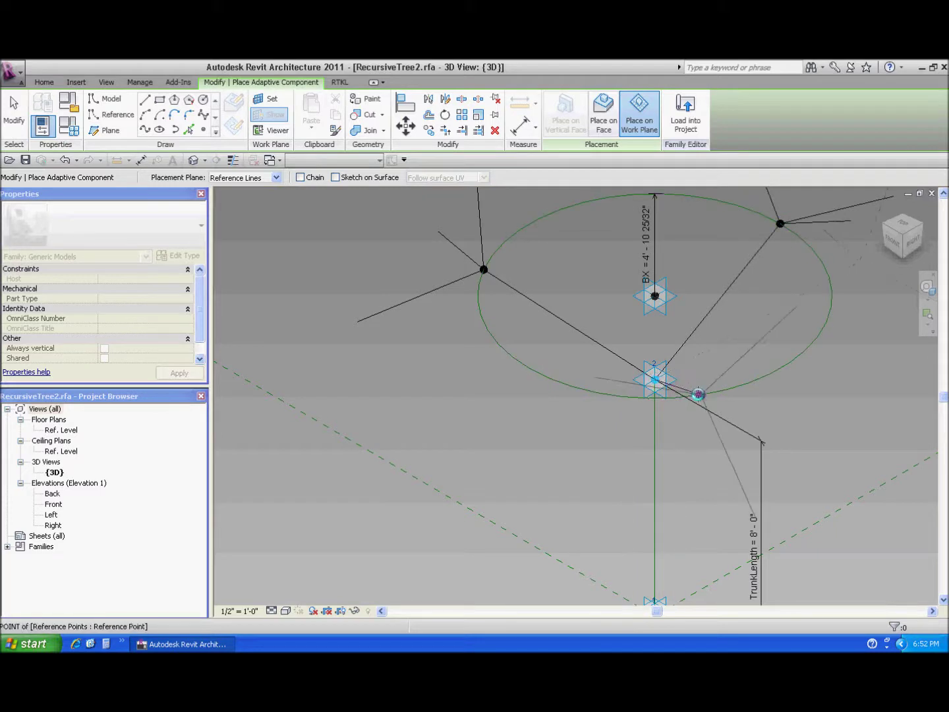
- Finish placement, orbit to view the whole tree, and select the first nested tree
left_click(13, 110)
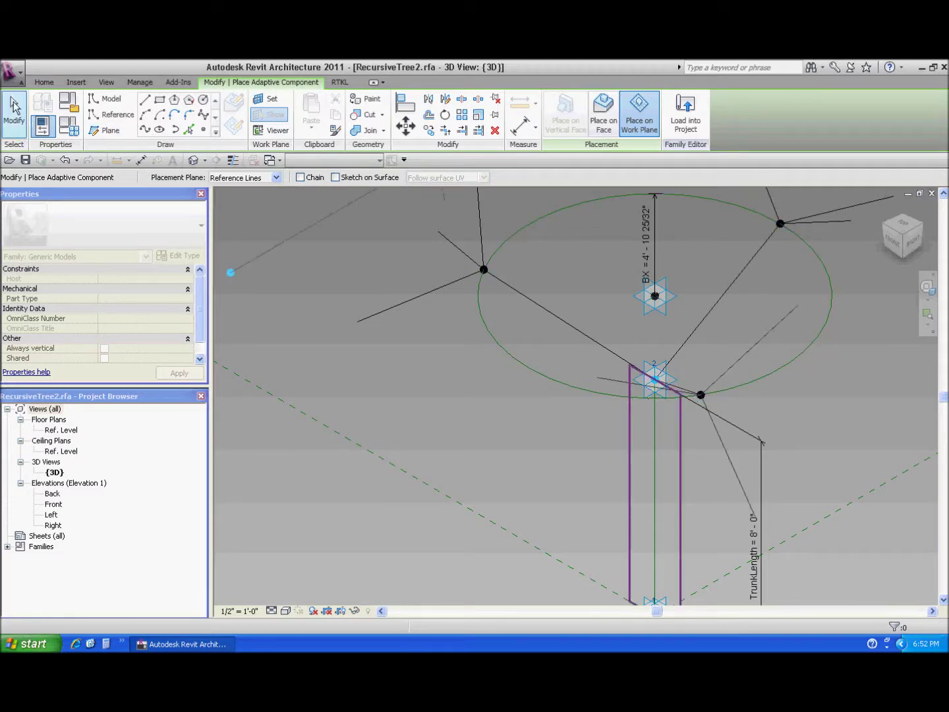
scroll(426, 352, "down", 3)
middle_click_drag(416, 359, 455, 368)
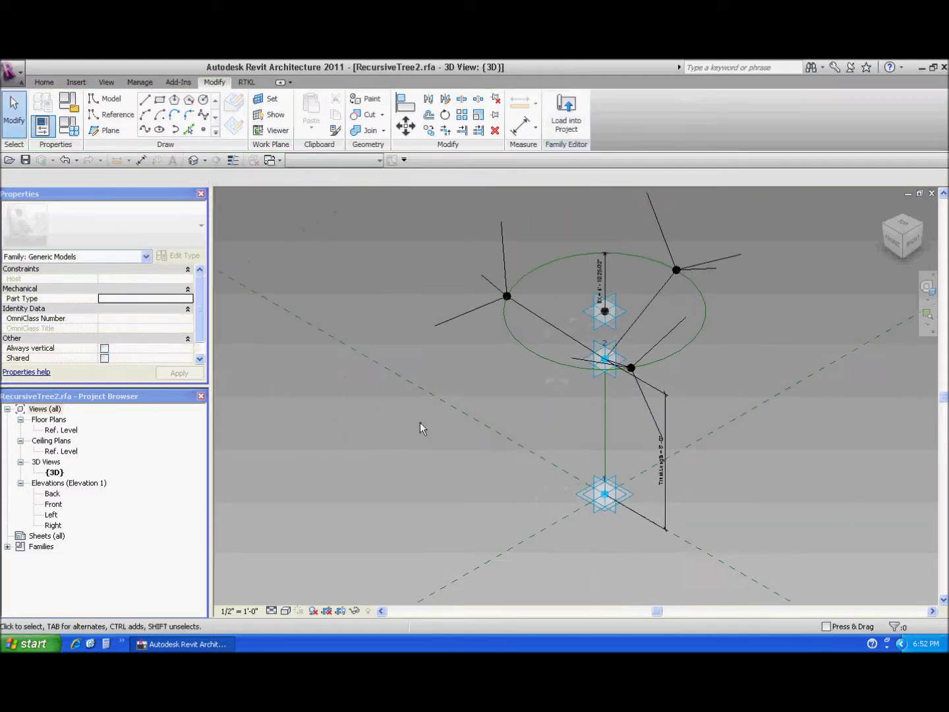
mouse_move(419, 430)
middle_mouse_down("shift")
mouse_move(477, 432)
mouse_move(487, 470)
mouse_move(338, 356)
mouse_move(478, 412)
mouse_move(403, 409)
mouse_move(431, 424)
middle_mouse_up("shift")
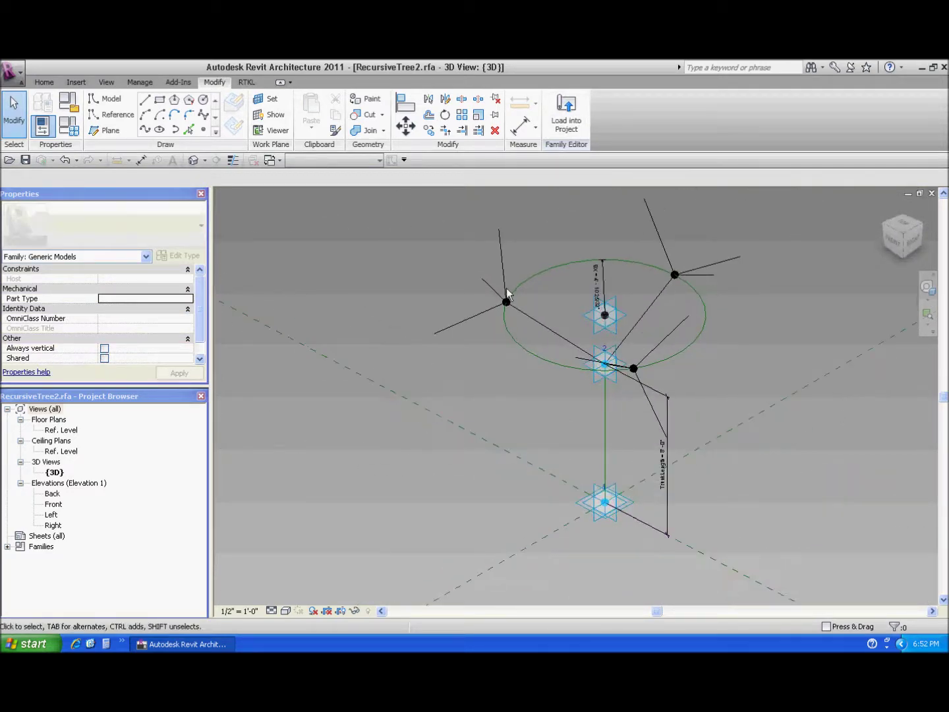
left_click(477, 312)
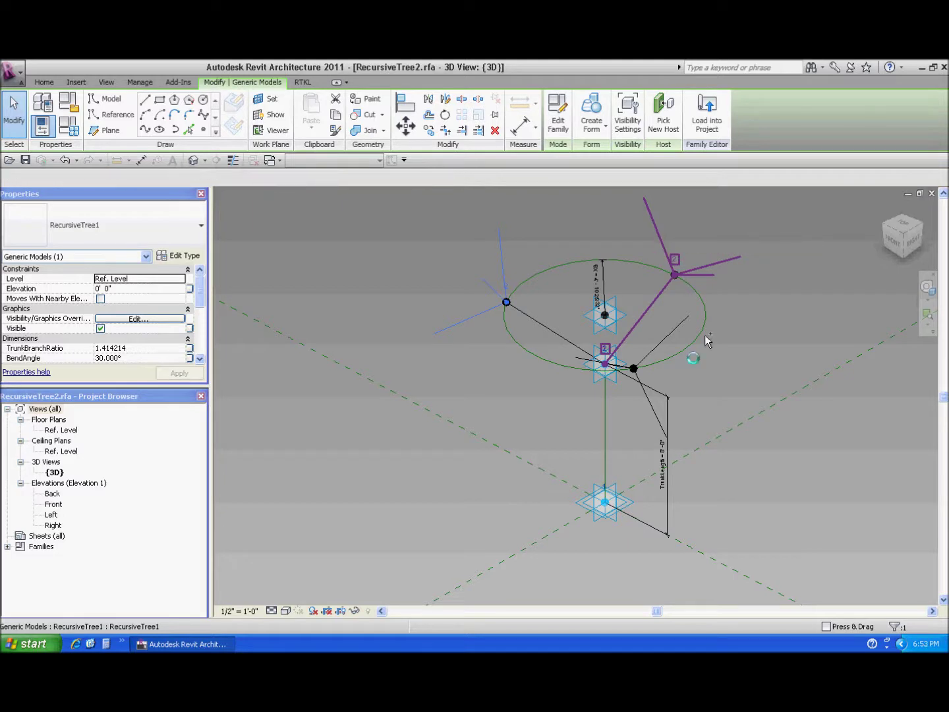
- Select all three nested trees and link their TrunkBranchRatio to the host's TrunkBranchRatio
left_click(657, 227, "ctrl")
left_click(671, 339, "ctrl")
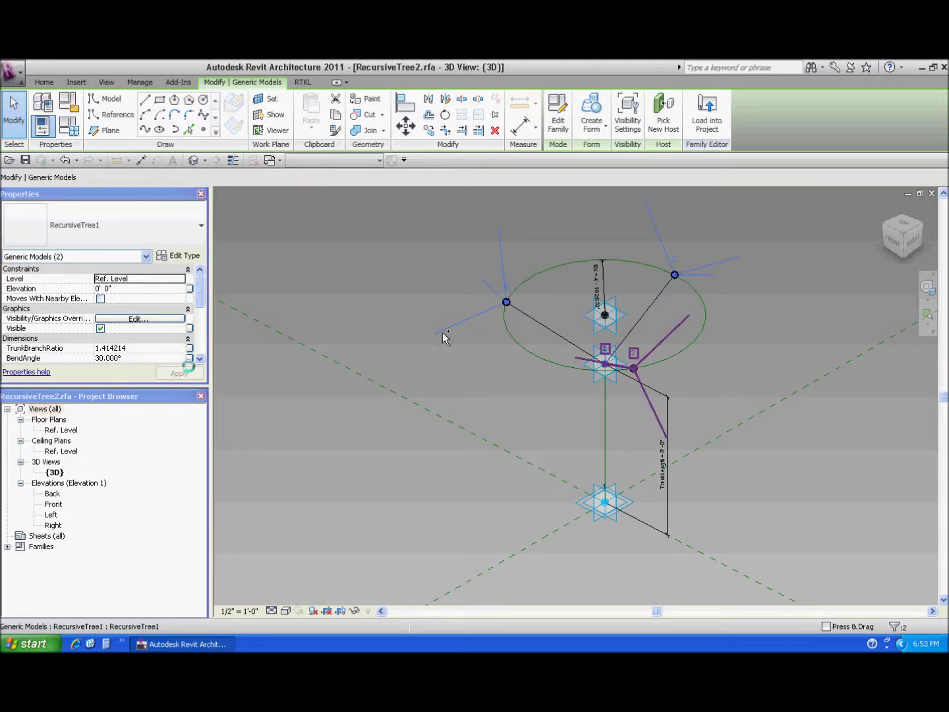
left_click(201, 302)
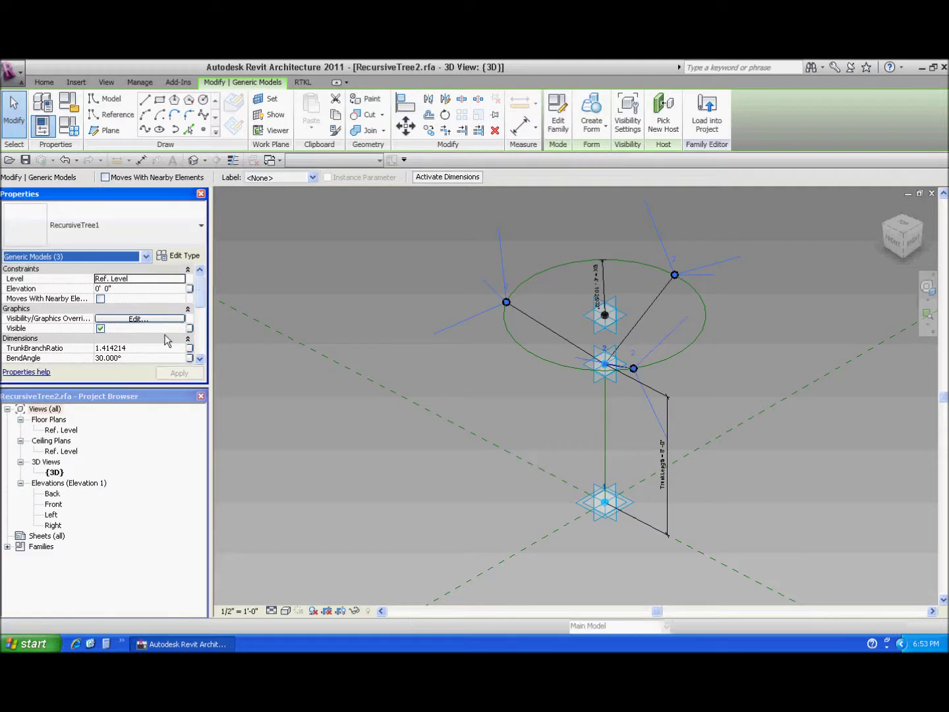
left_click(190, 349)
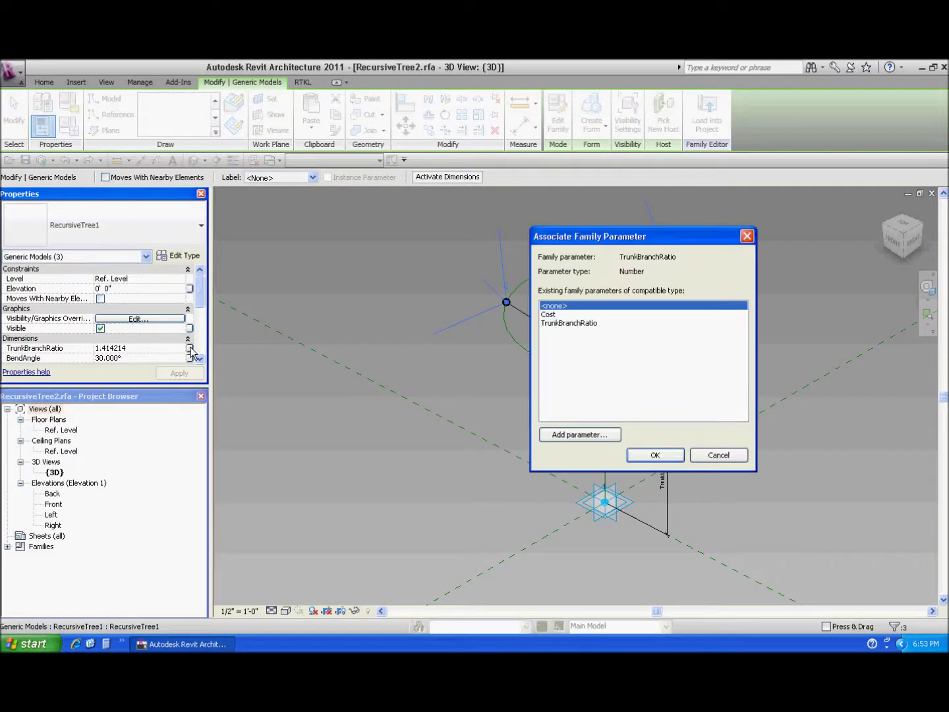
left_click(573, 324)
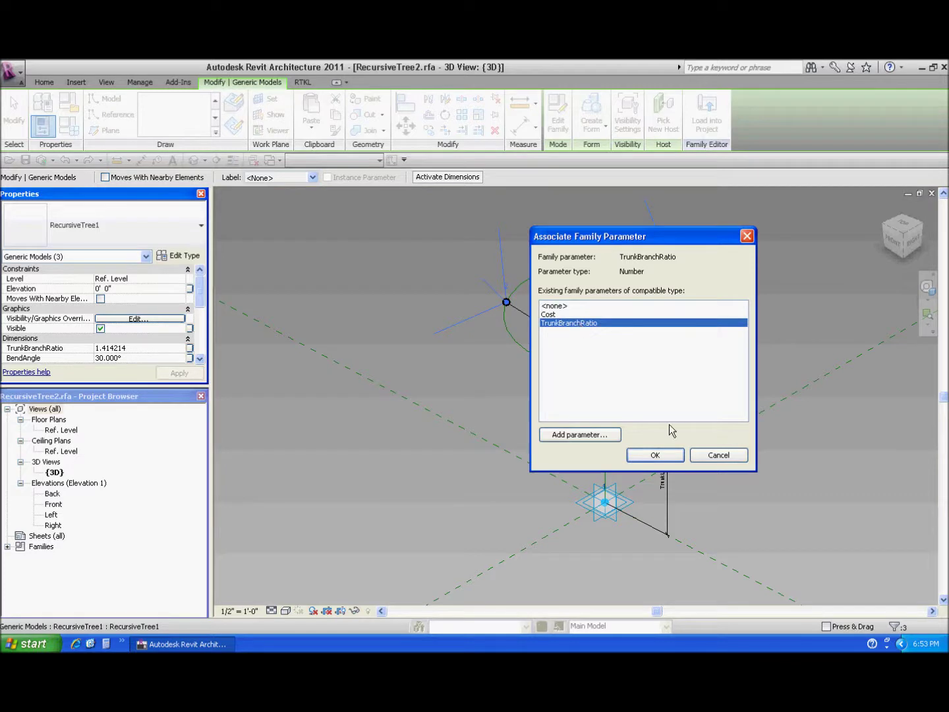
left_click(655, 454)
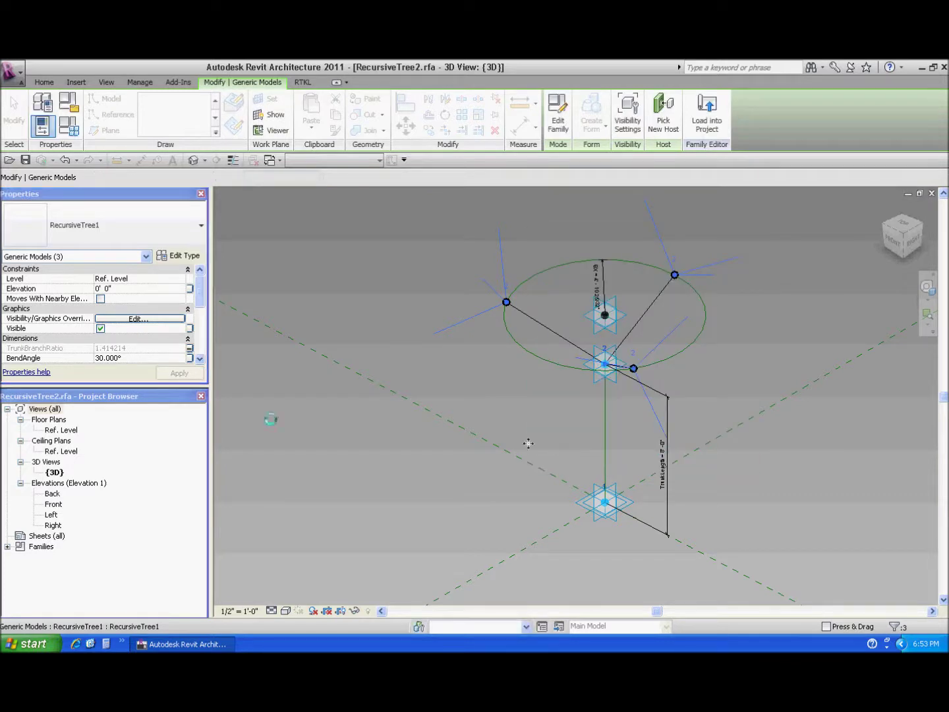
- Link the nested trees' BendAngle to the host's BendAngle parameter, then deselect them
left_click(190, 358)
left_click(564, 323)
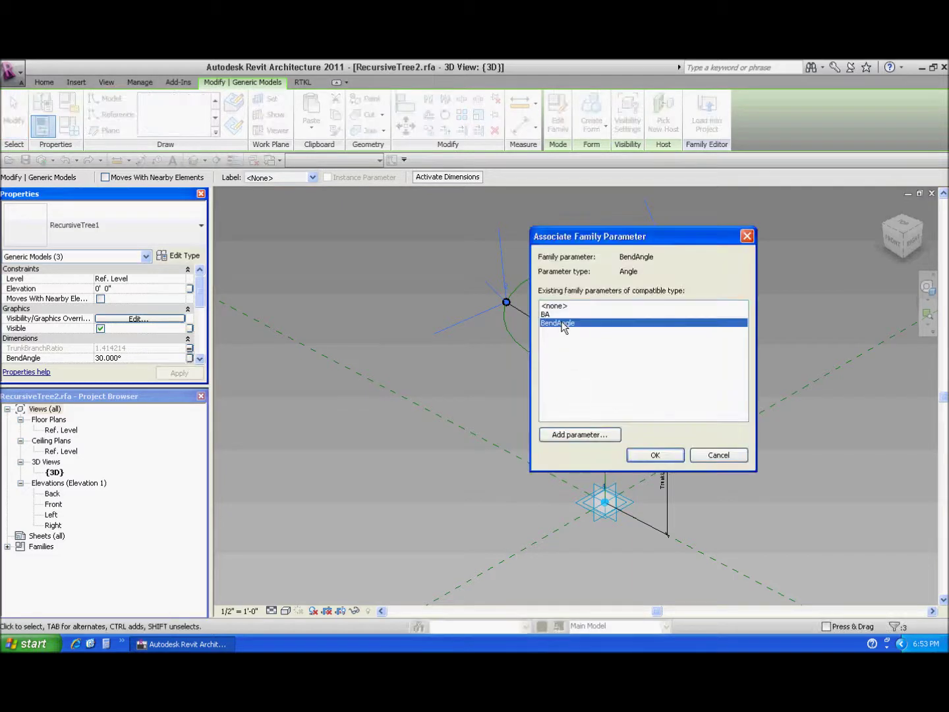
left_click(656, 454)
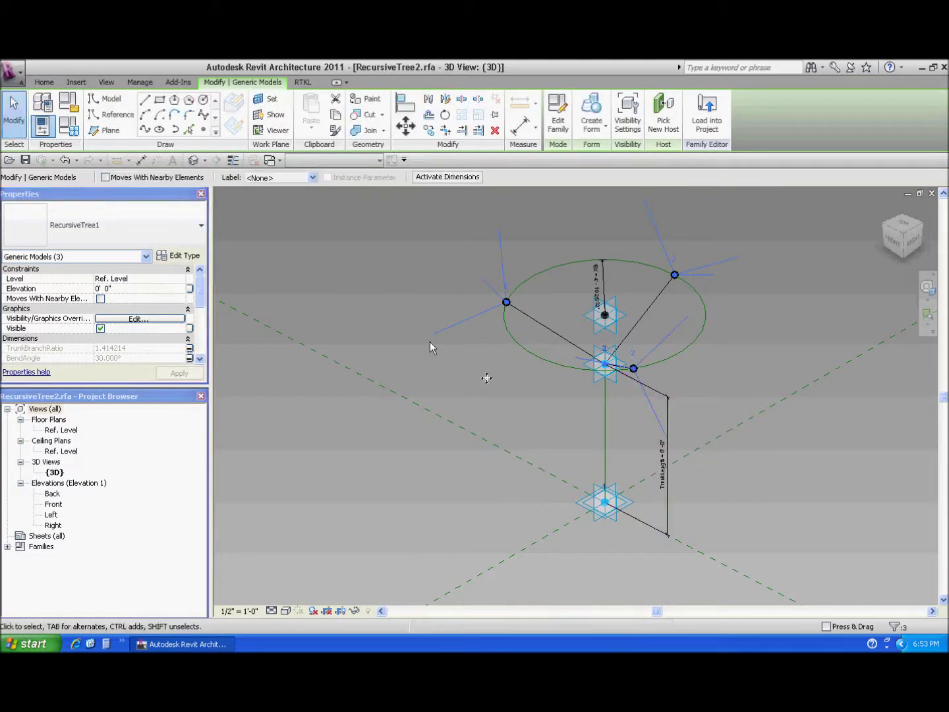
left_click(334, 308)
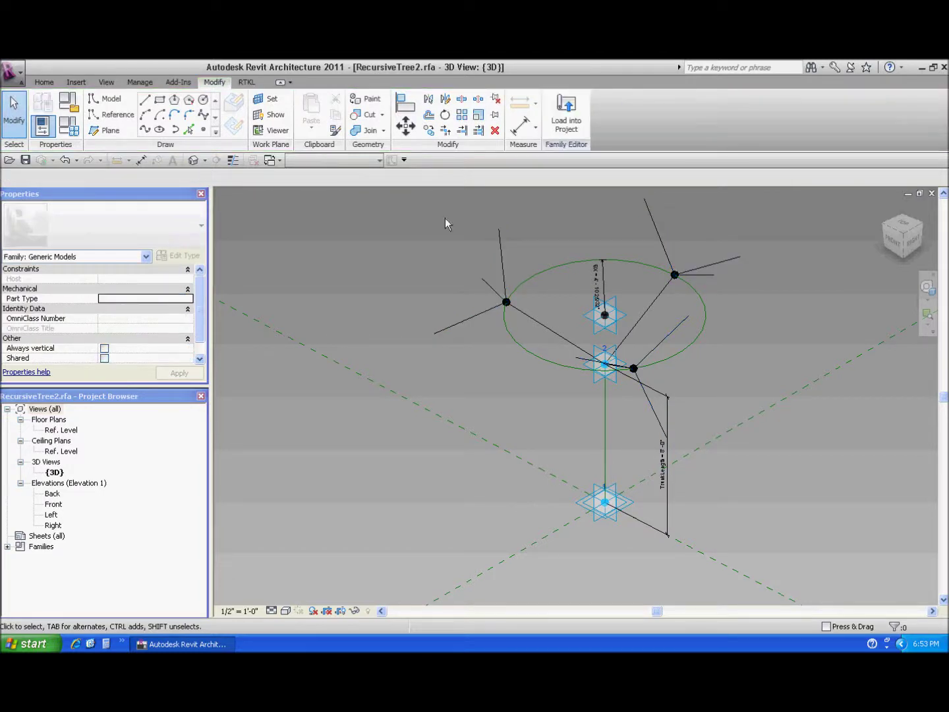
- Save RecursiveTree2 and load it into RecursiveTree1
left_click(27, 161)
left_click(567, 112)
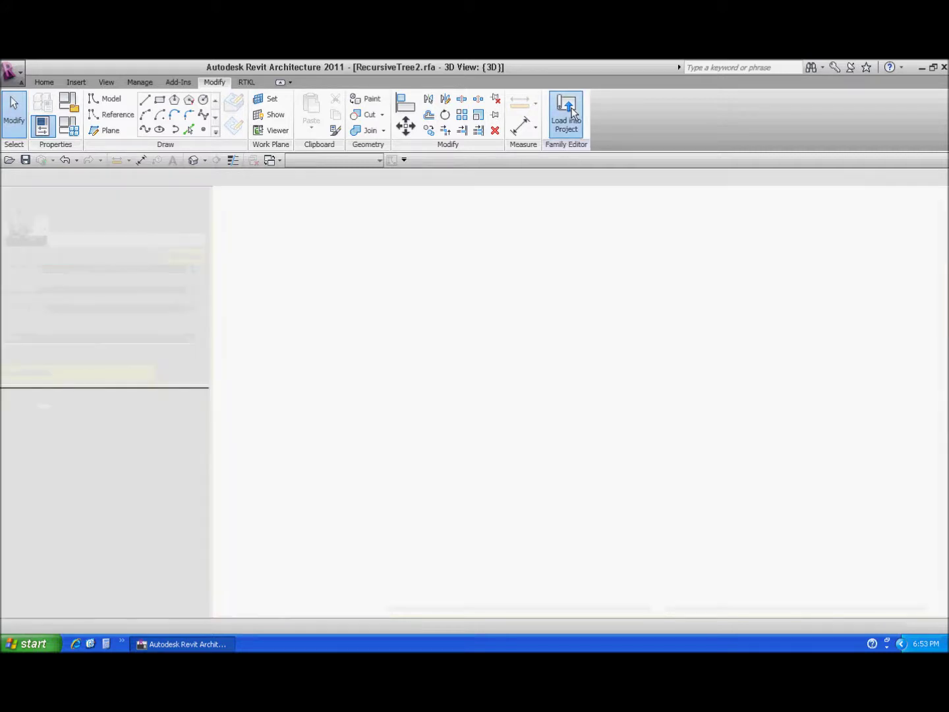
scroll(643, 413, "up", 5)
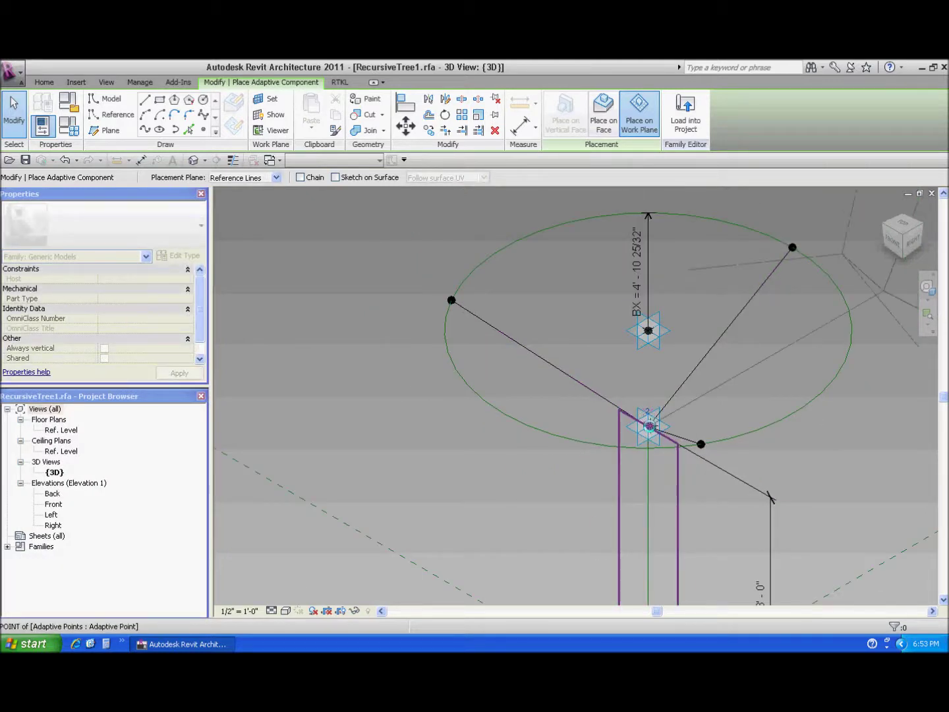
- Place RecursiveTree2 instances from the trunk top to each of the three circle points
left_click(649, 424)
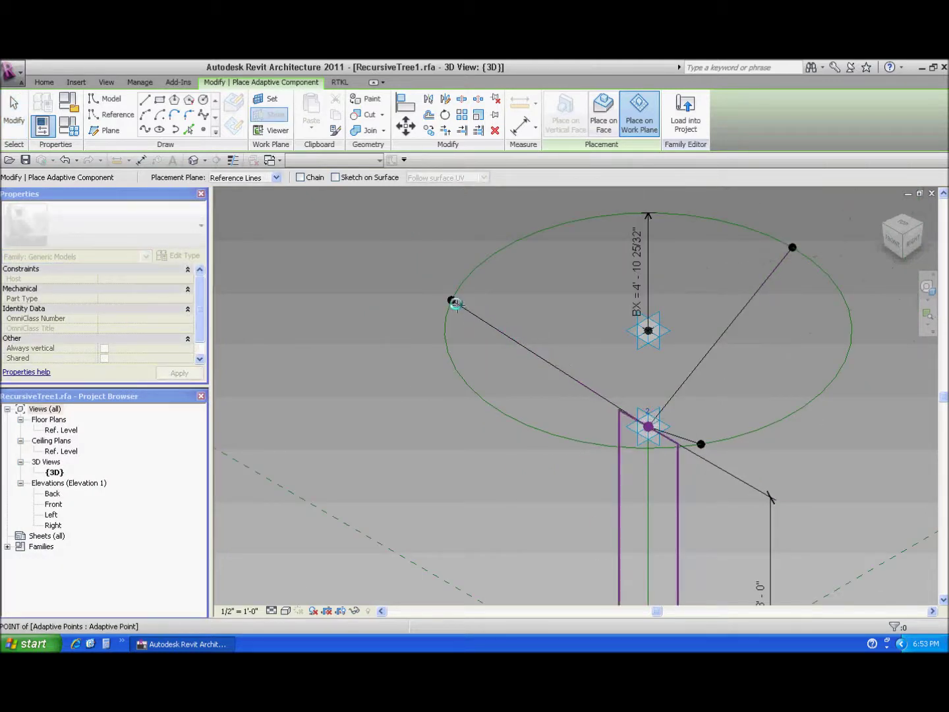
left_click(452, 301)
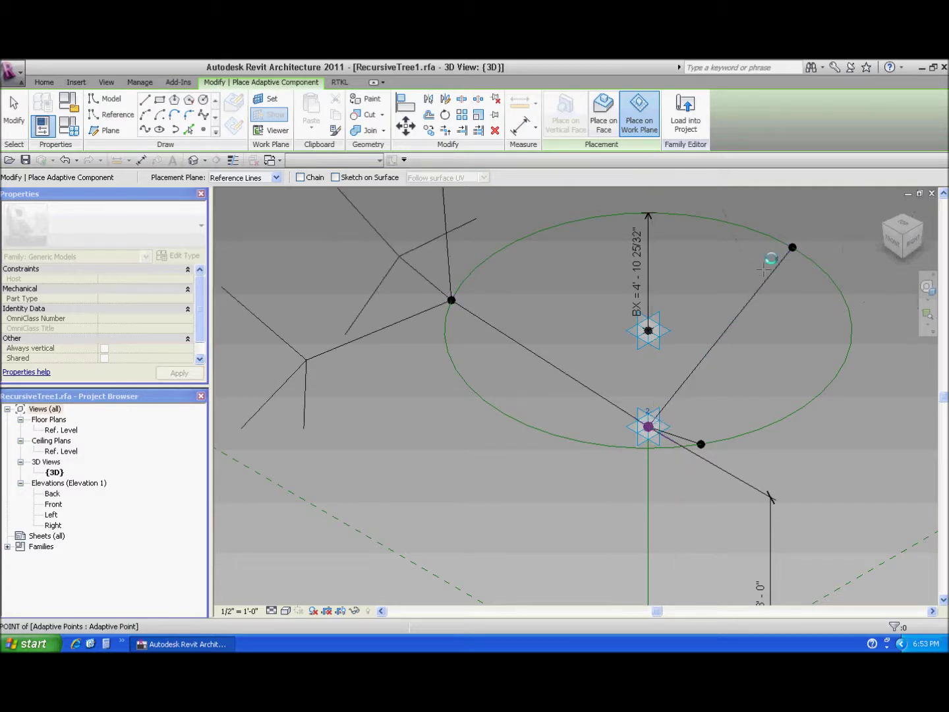
left_click(792, 247)
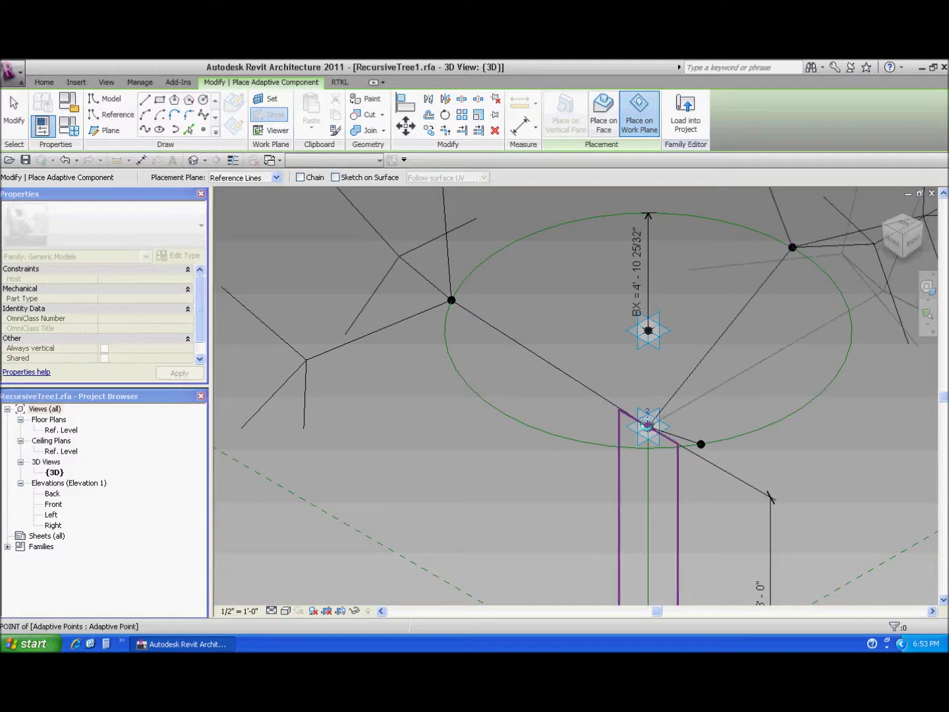
left_click(648, 427)
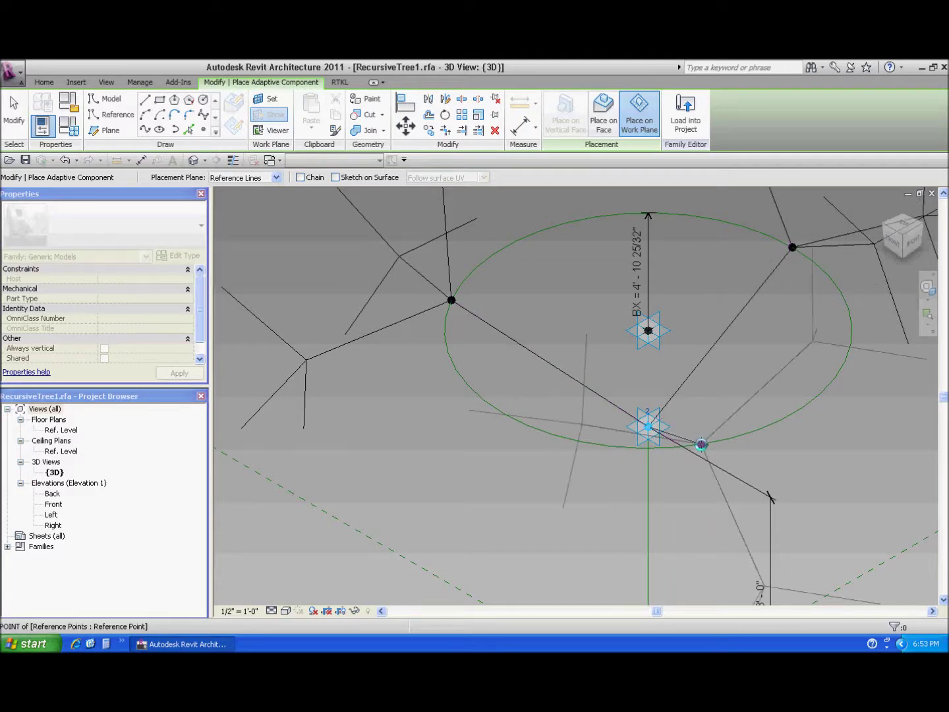
left_click(700, 443)
scroll(670, 417, "down", 5)
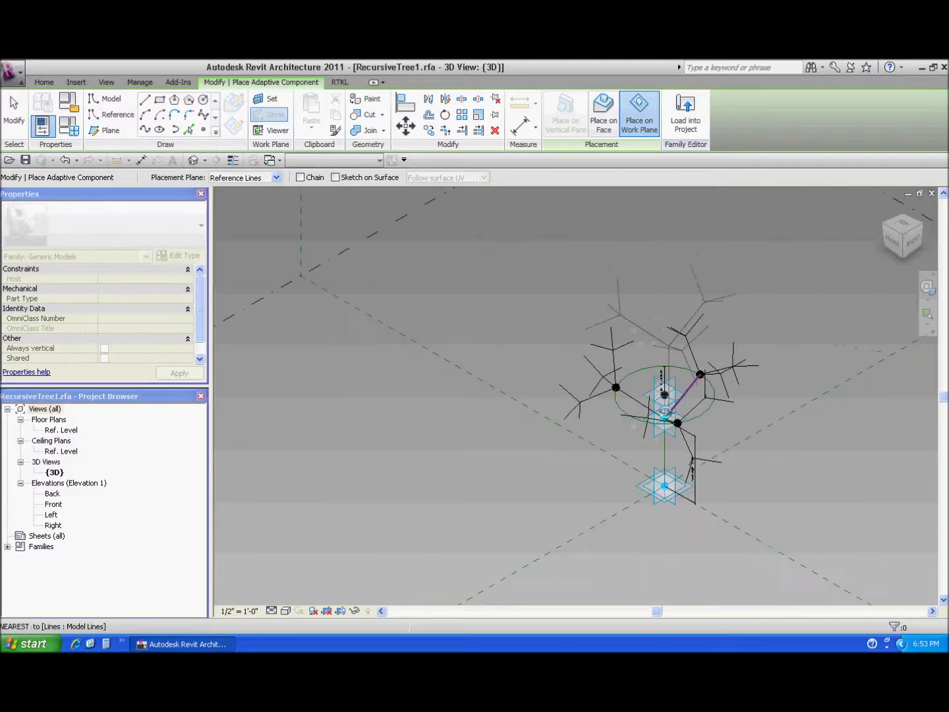
- End Place Adaptive Component, leaving three nested RecursiveTree2 trees in place
key("Escape")
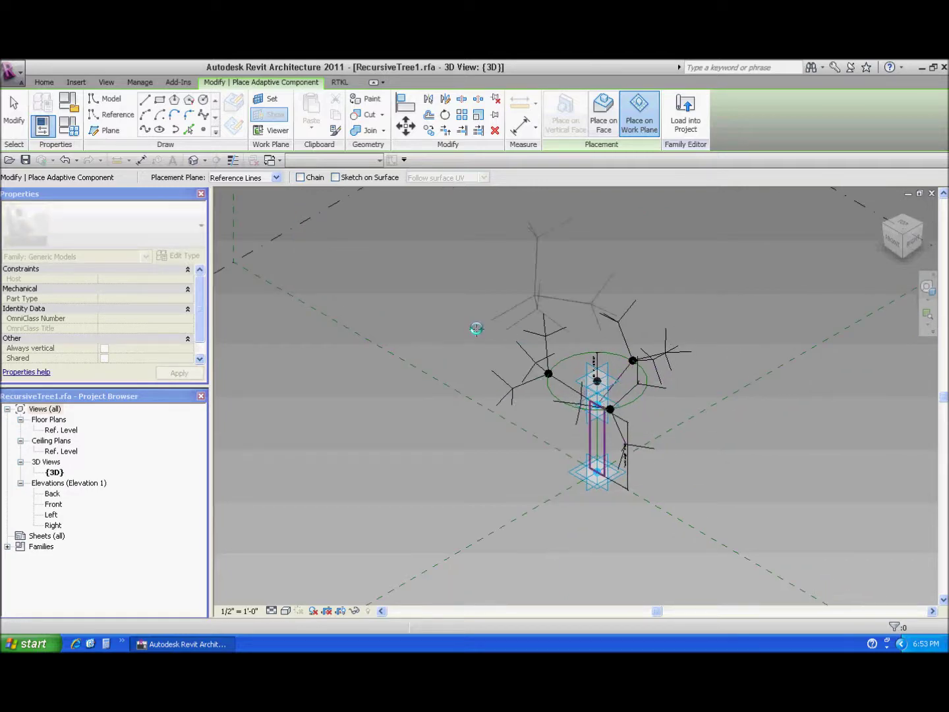
key("Escape")
scroll(567, 416, "up", 5)
key("Return")
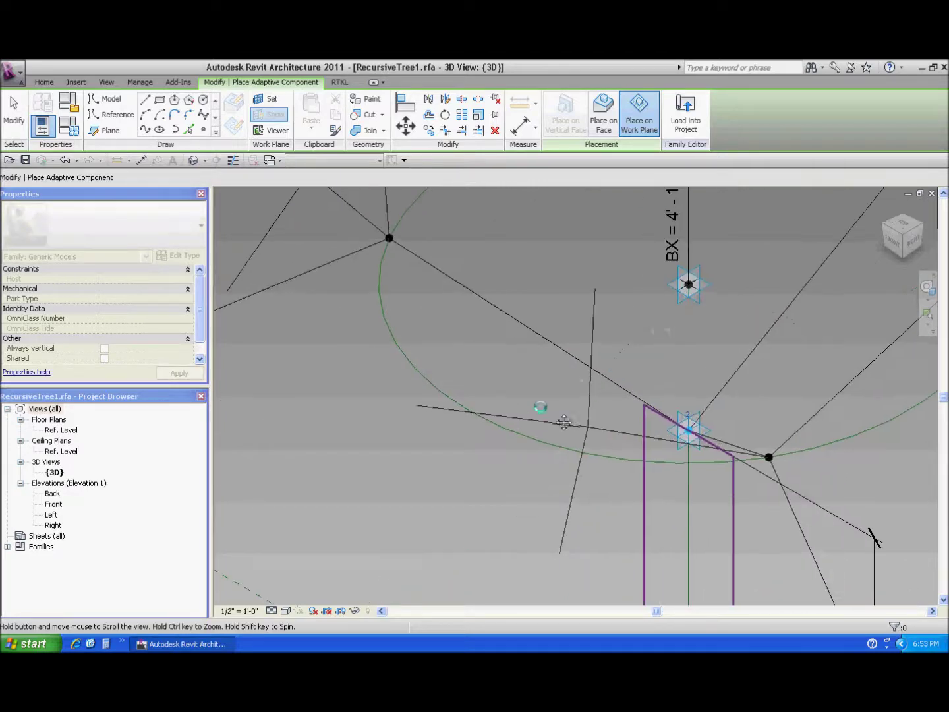
scroll(521, 405, "down", 2)
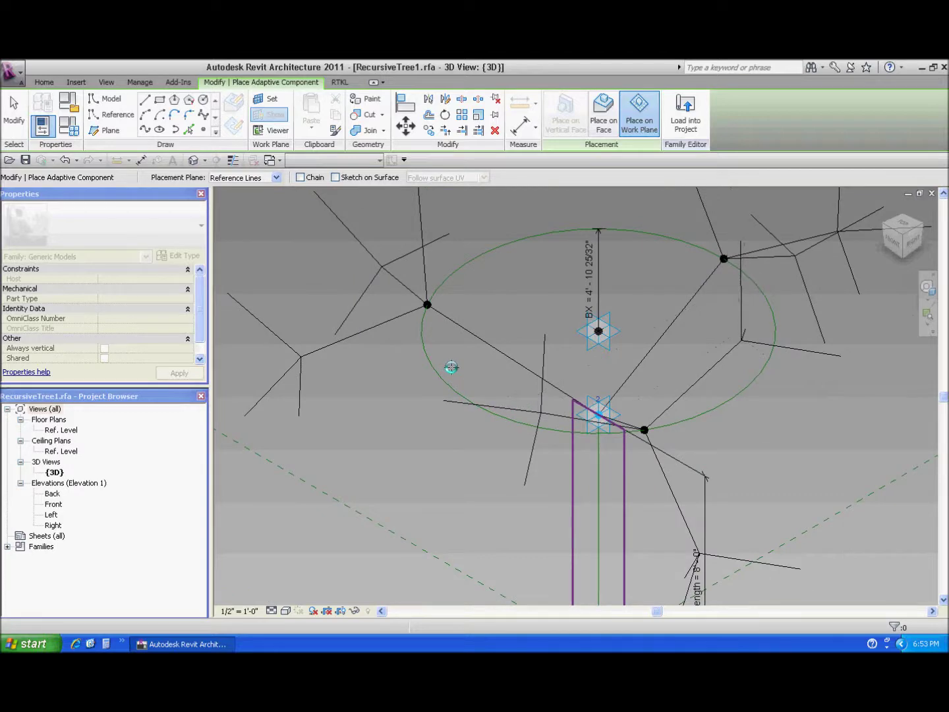
scroll(452, 366, "down", 1)
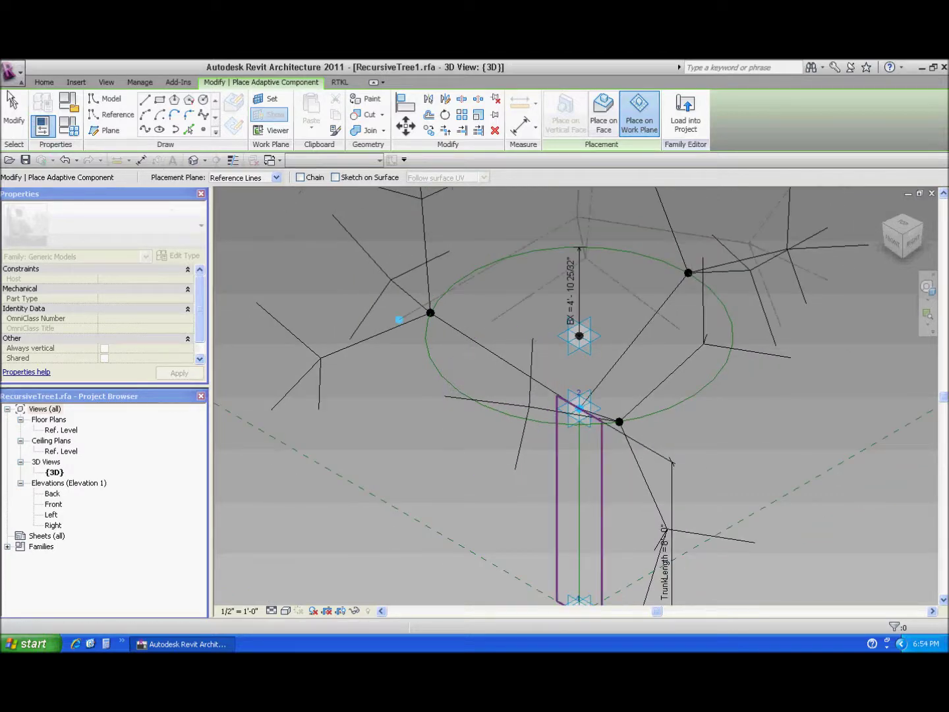
key("Escape")
key("Escape")
scroll(414, 412, "down", 3)
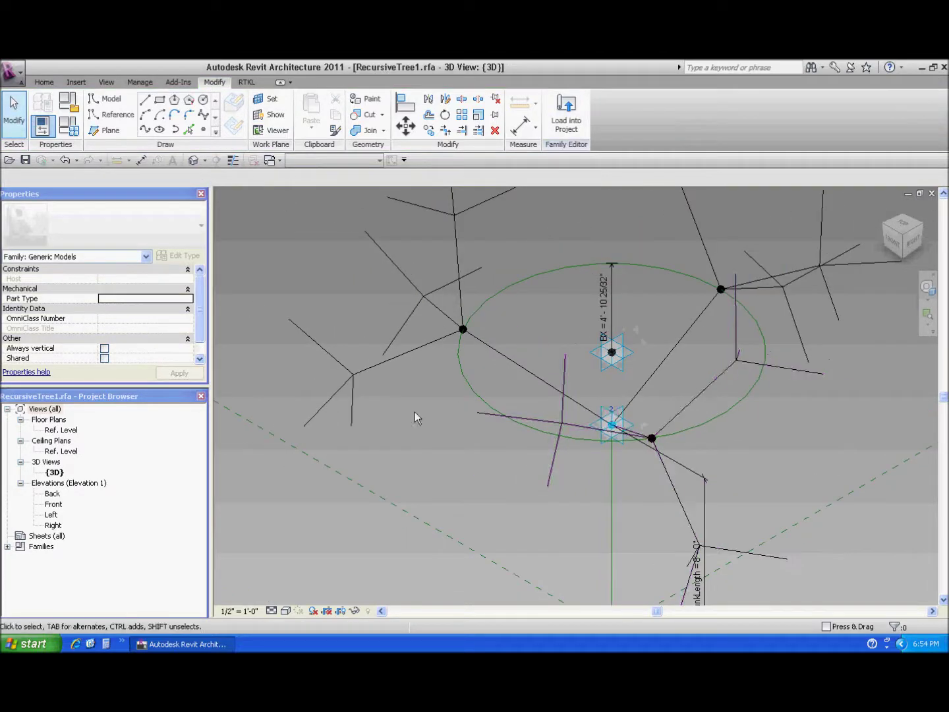
- Select the left, right and lower RecursiveTree2 instances together
left_click(366, 389)
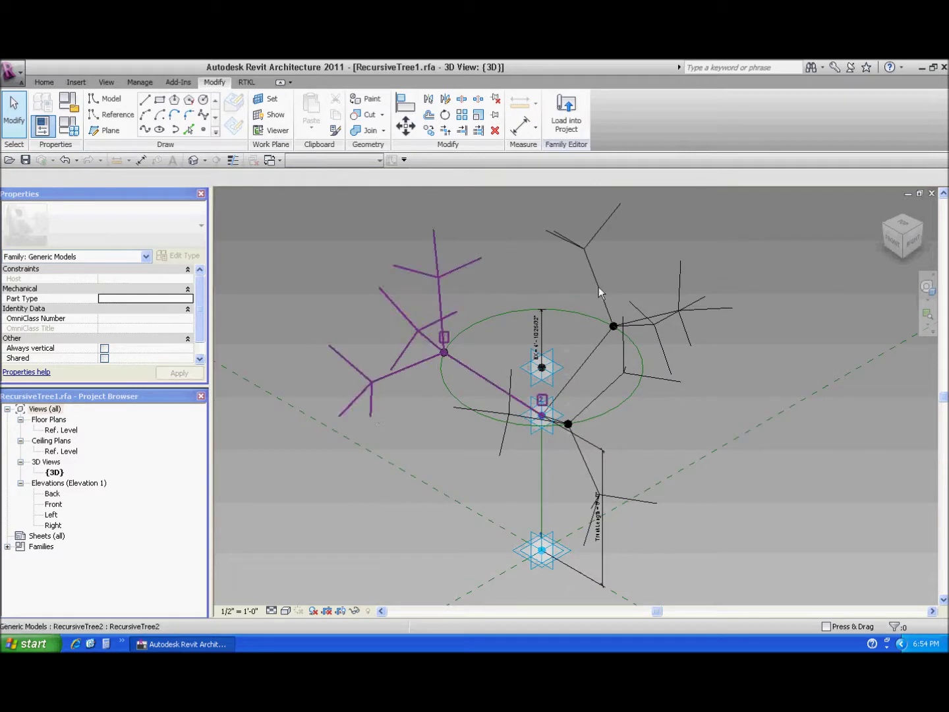
left_click(601, 290, "ctrl")
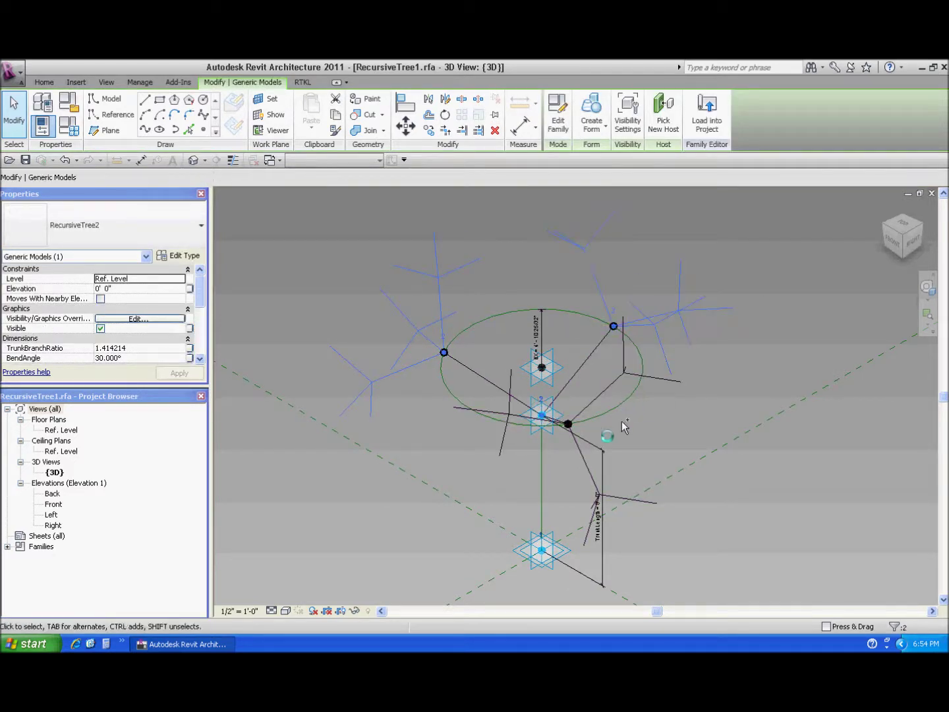
left_click(585, 470, "ctrl")
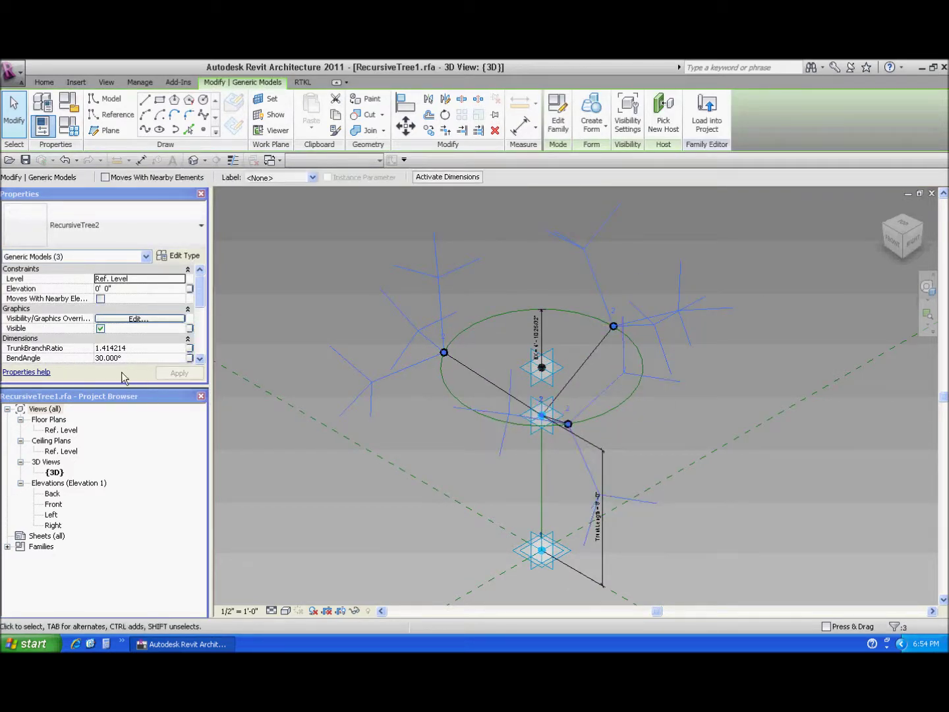
- Associate the instances' TrunkBranchRatio and BendAngle with RecursiveTree1's matching parameters, then deselect
left_click(189, 348)
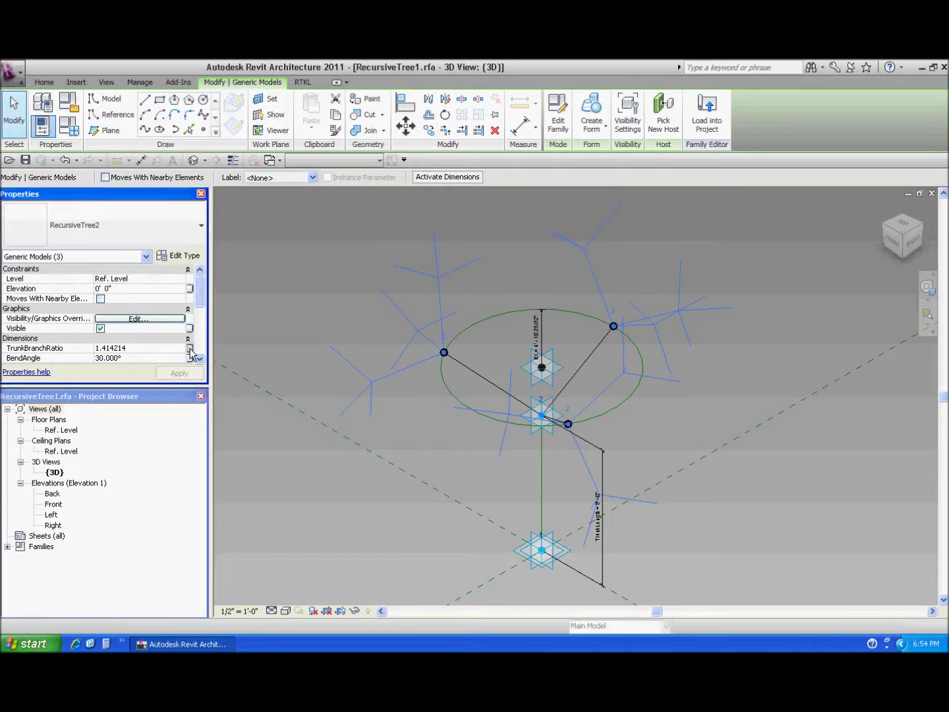
left_click(567, 323)
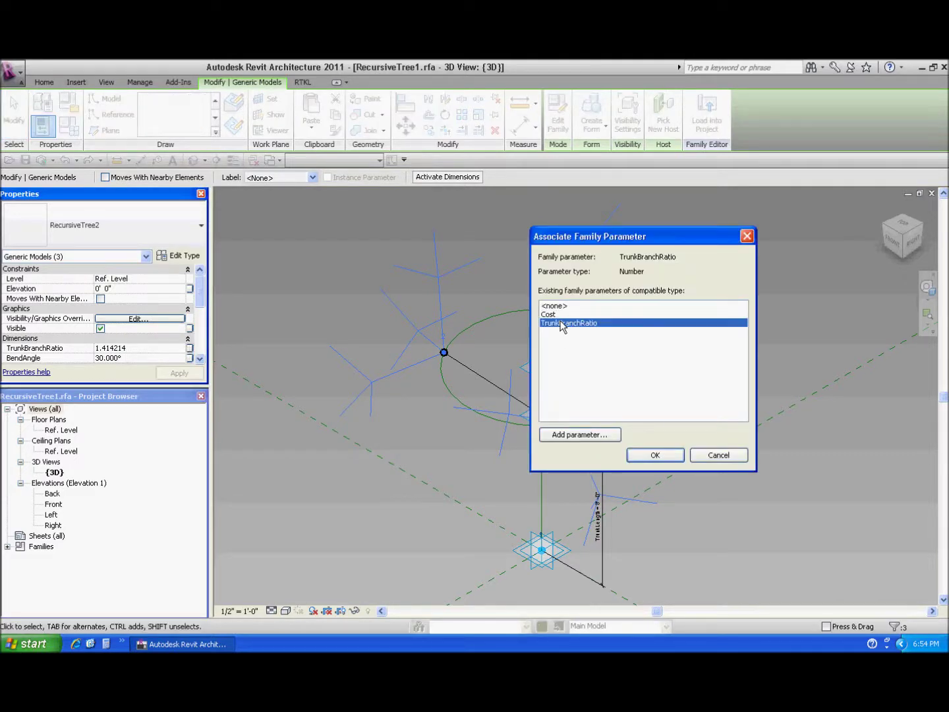
left_click(653, 455)
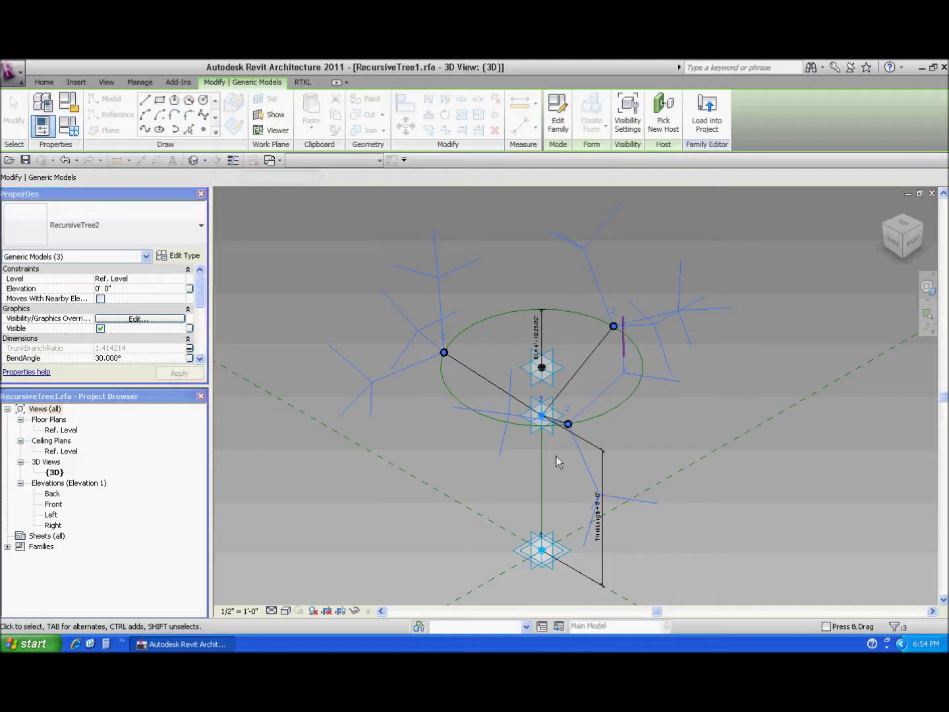
left_click(190, 358)
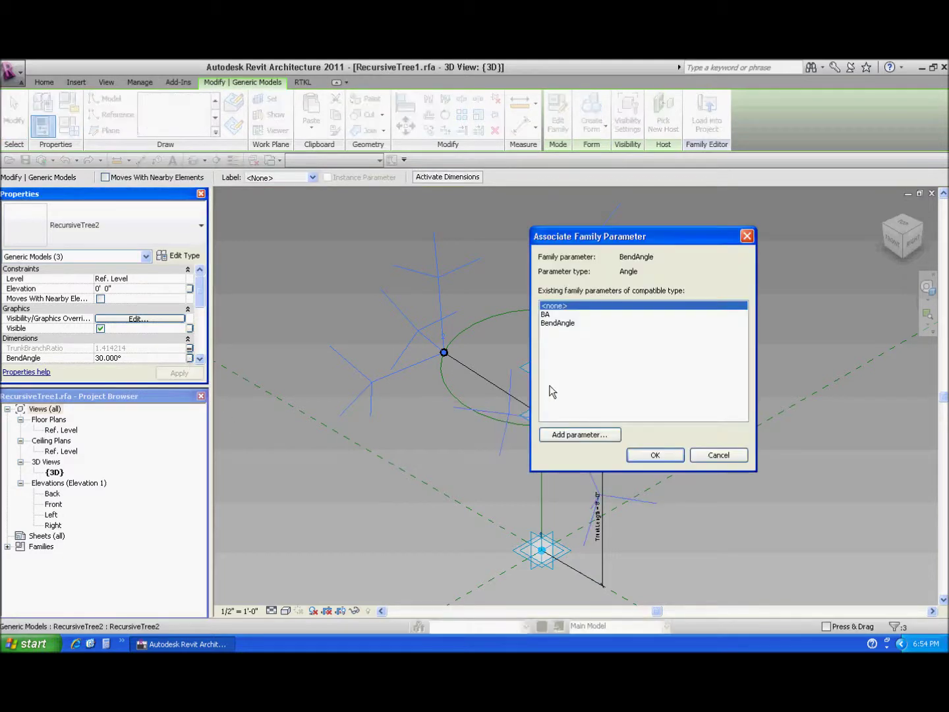
left_click(561, 324)
left_click(648, 454)
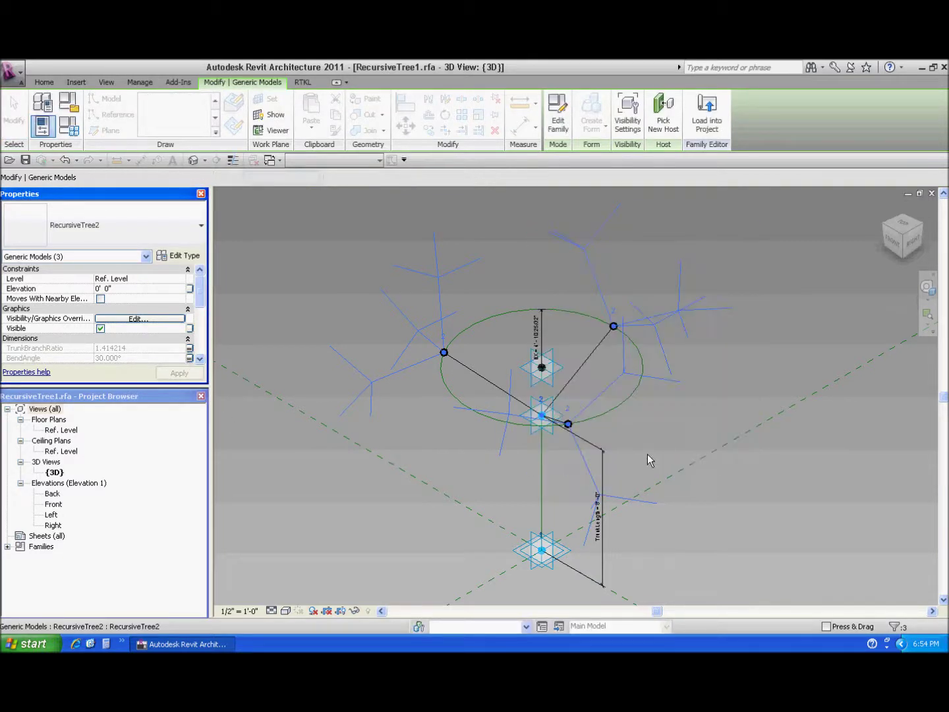
middle_click_drag(286, 266, 381, 277, "shift")
left_click(383, 276)
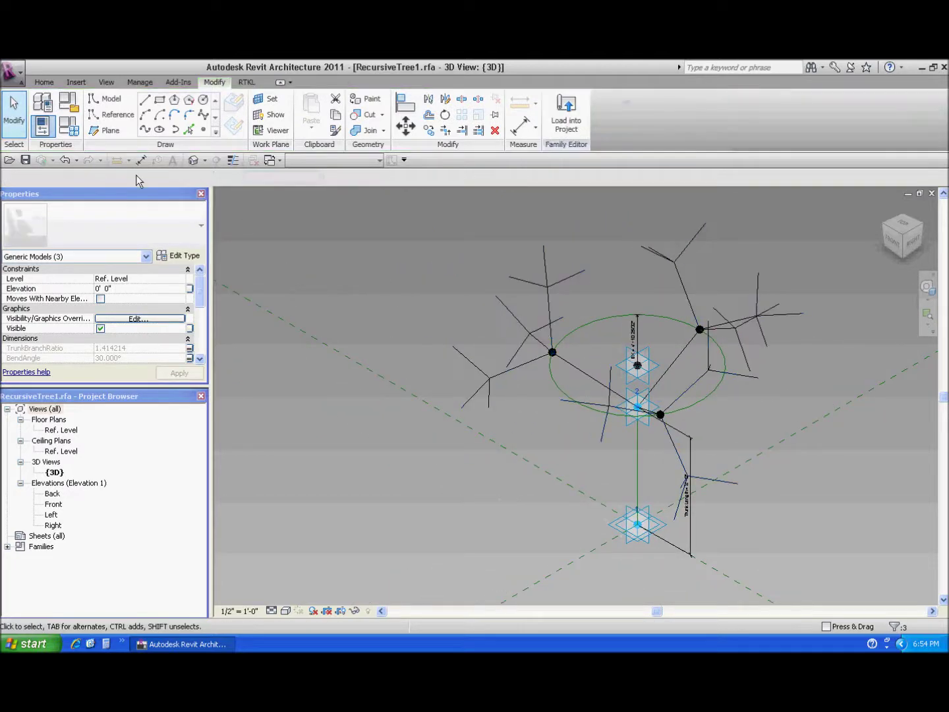
- Save RecursiveTree1 and load it into RecursiveTree2
left_click(26, 161)
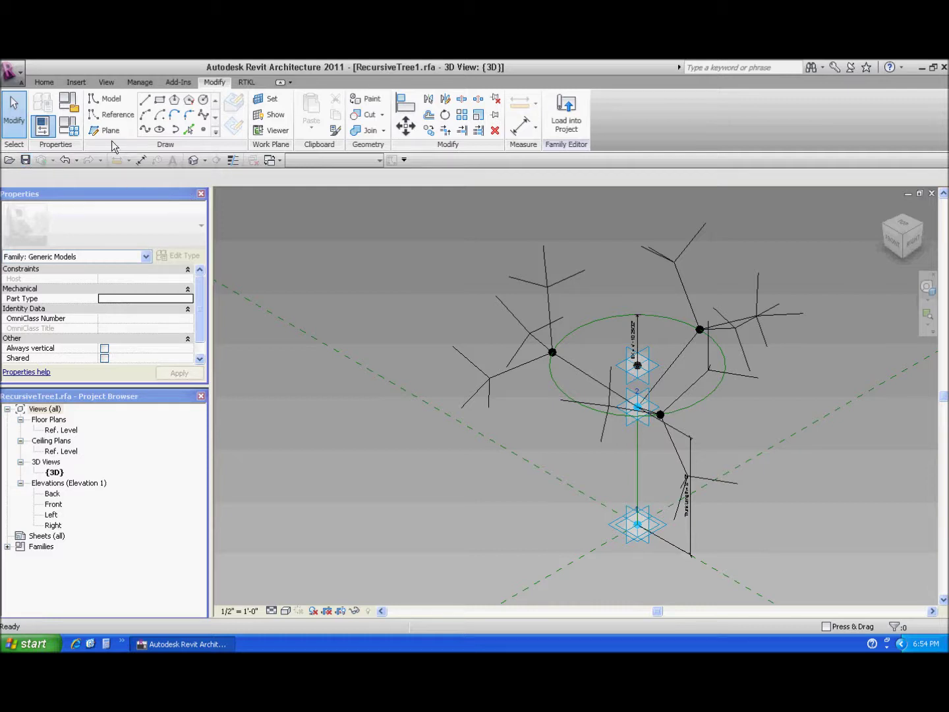
left_click(569, 114)
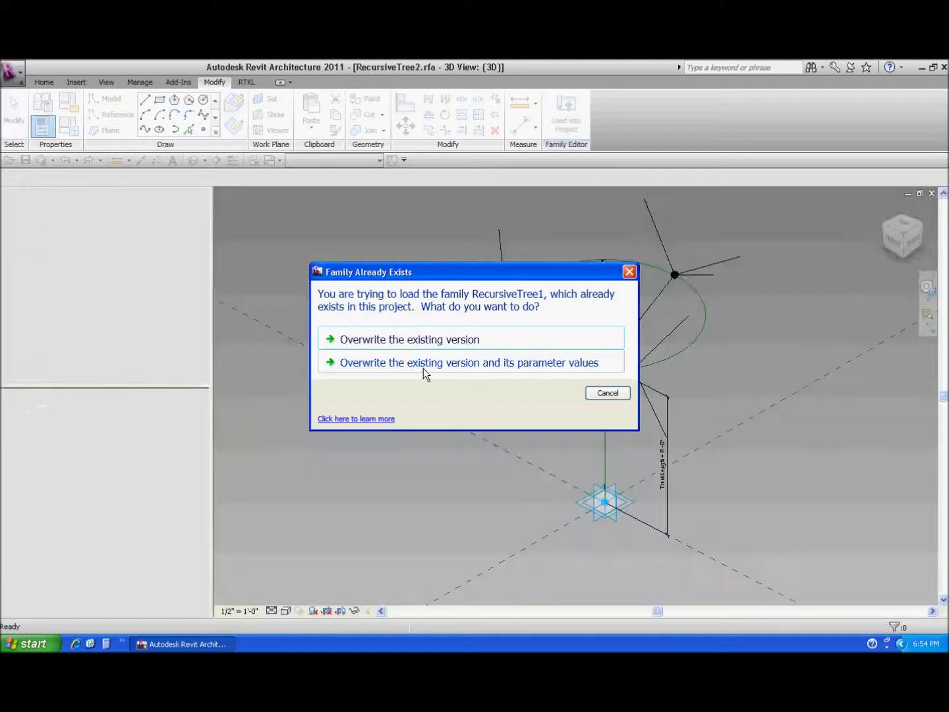
- Overwrite the existing RecursiveTree1 and its parameter values, then center the regenerated multi-level tree
left_click(410, 364)
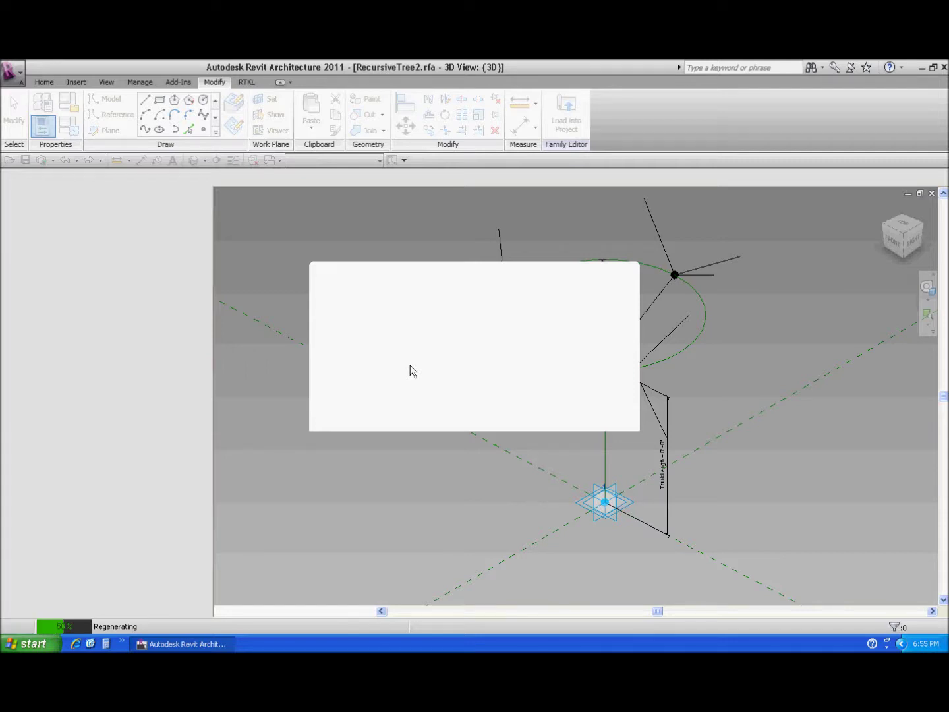
middle_click_drag(504, 415, 441, 443)
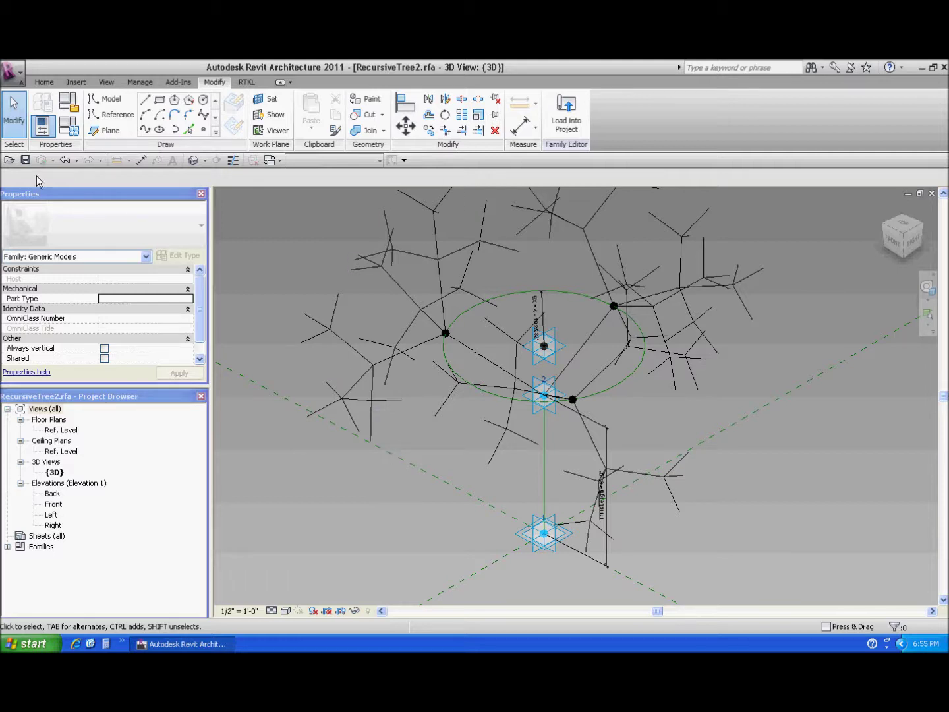
- Save RecursiveTree2 and show its Family Types: BendAngle 30°, TrunkBranchRatio 1.414214
left_click(25, 159)
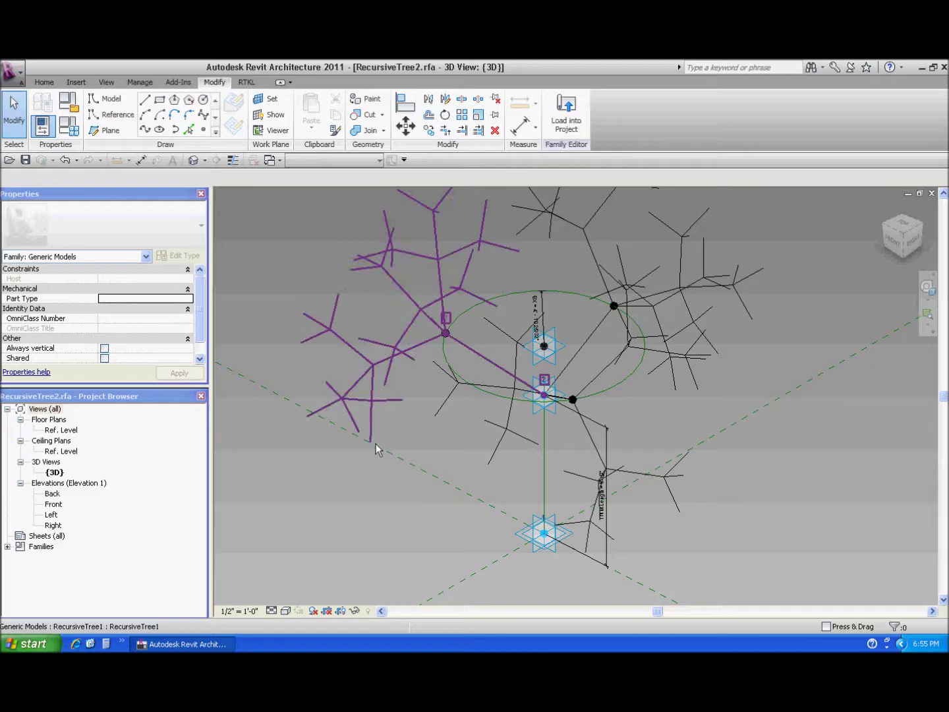
left_click(74, 126)
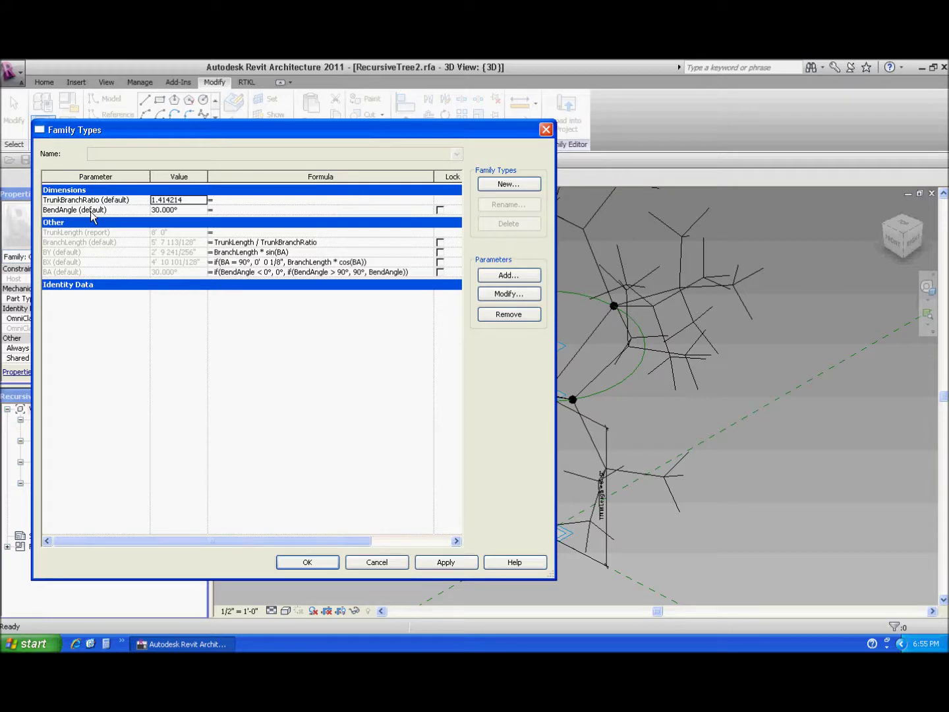
- Cancel the Family Types dialog without changes
left_click(377, 562)
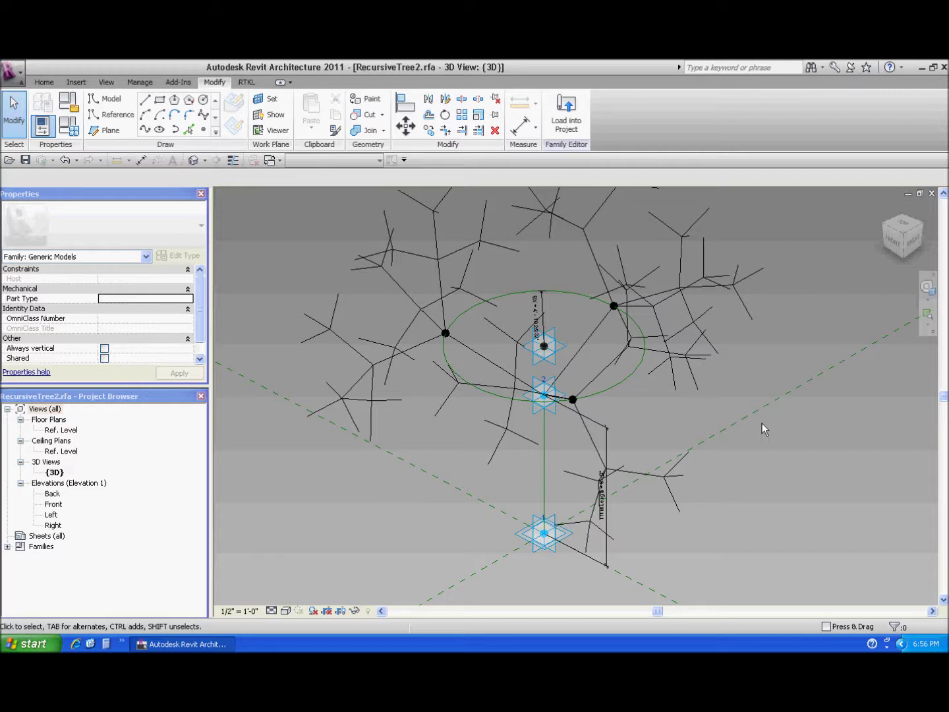
- Open MS-TreeBA-0.rfa from Recent Documents and zoom in on it
left_click(22, 80)
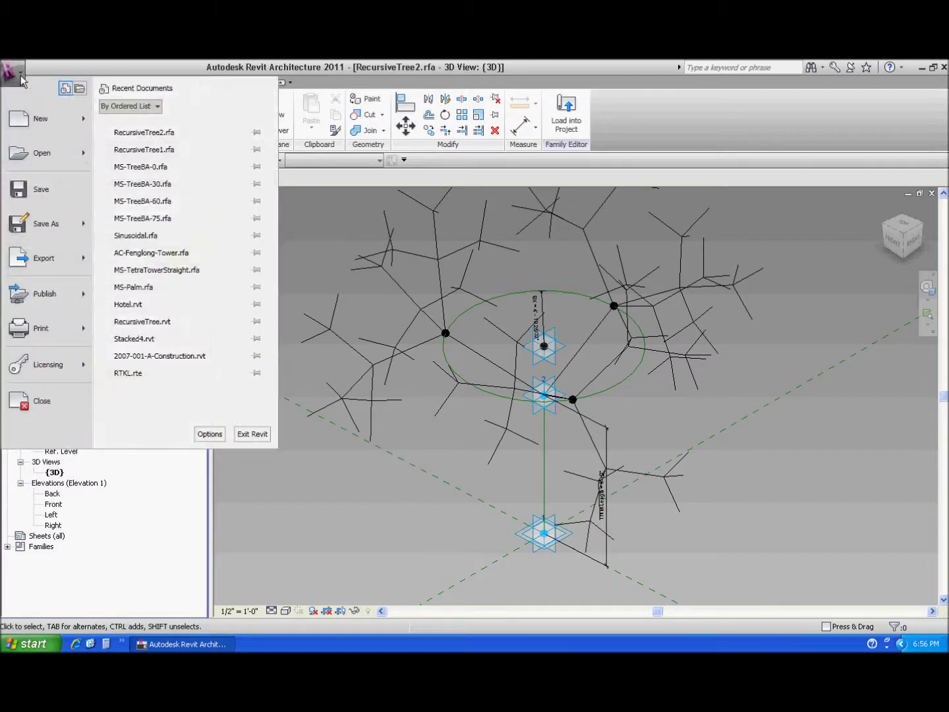
left_click(136, 169)
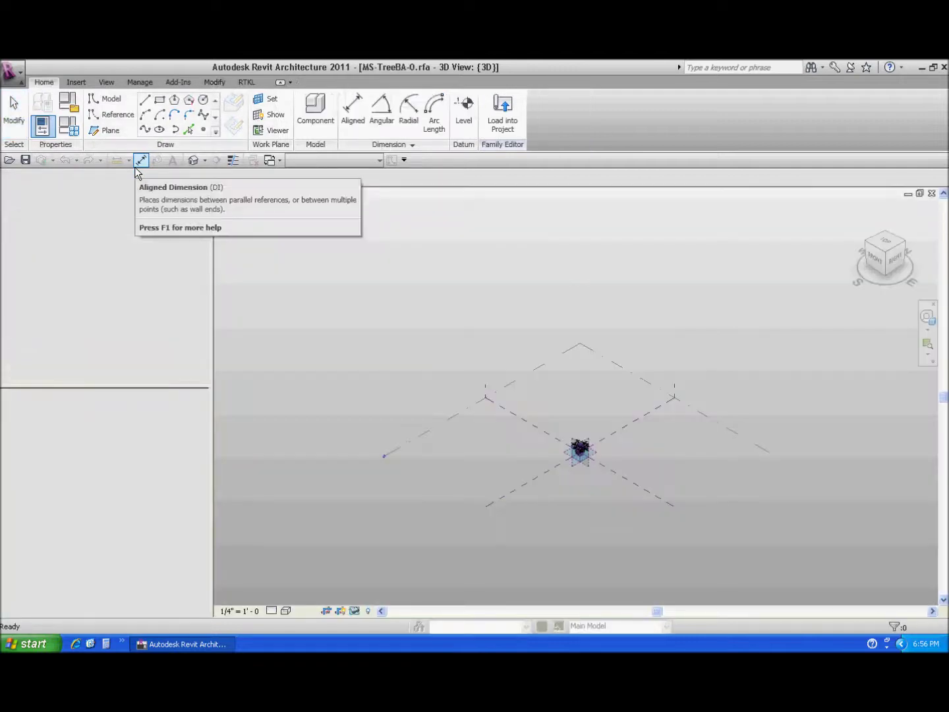
scroll(579, 466, "up", 4)
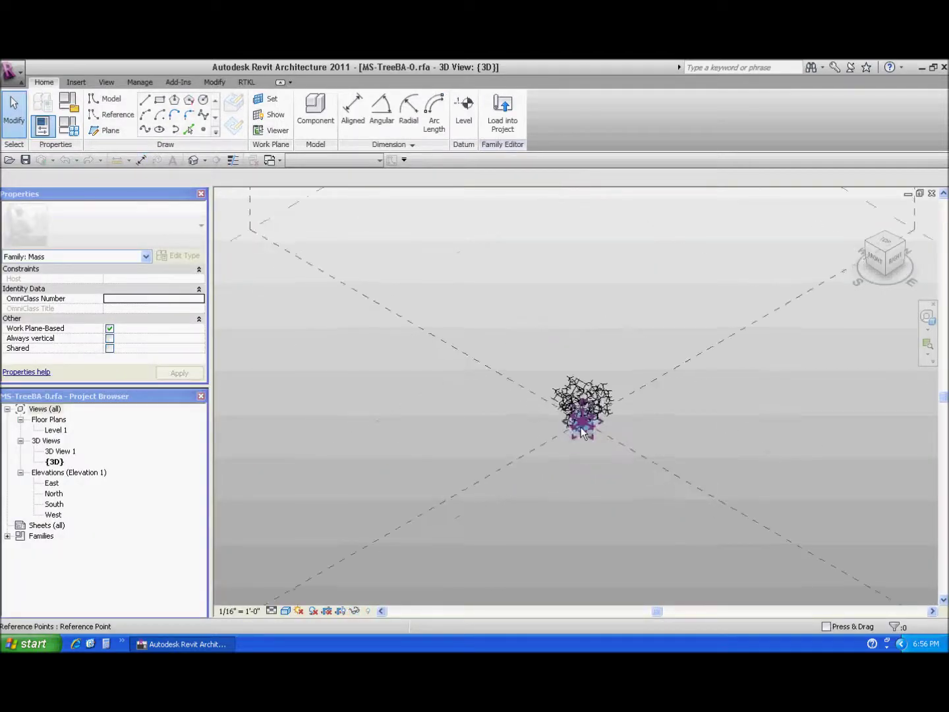
scroll(580, 429, "up", 5)
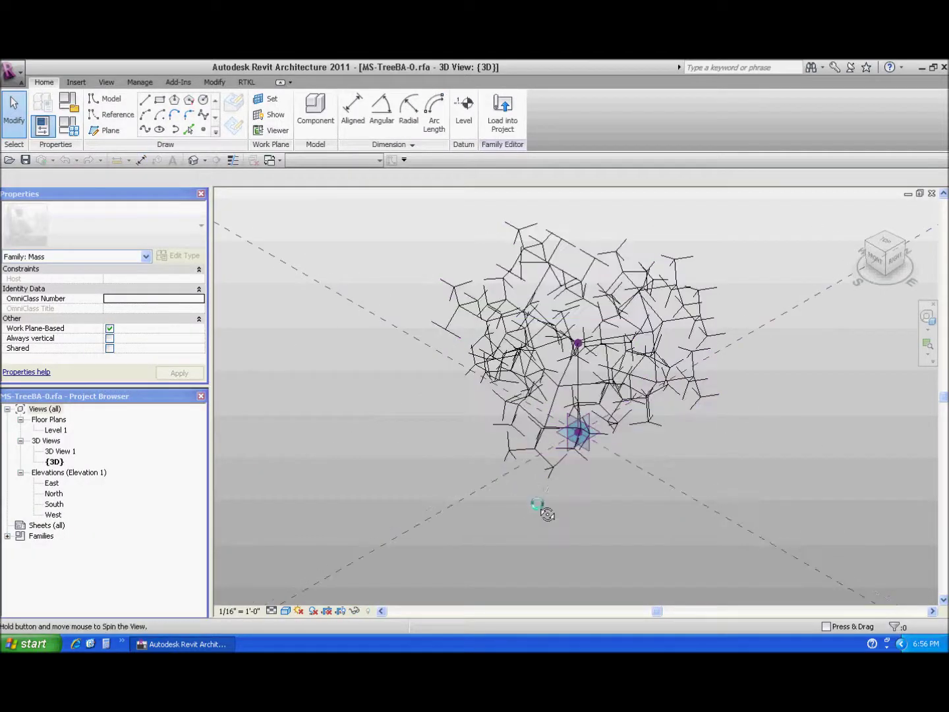
- Orbit and zoom around the 0° tree to inspect its dense branching from the side
middle_click_drag(547, 514, 543, 445, "shift")
scroll(620, 388, "up", 2)
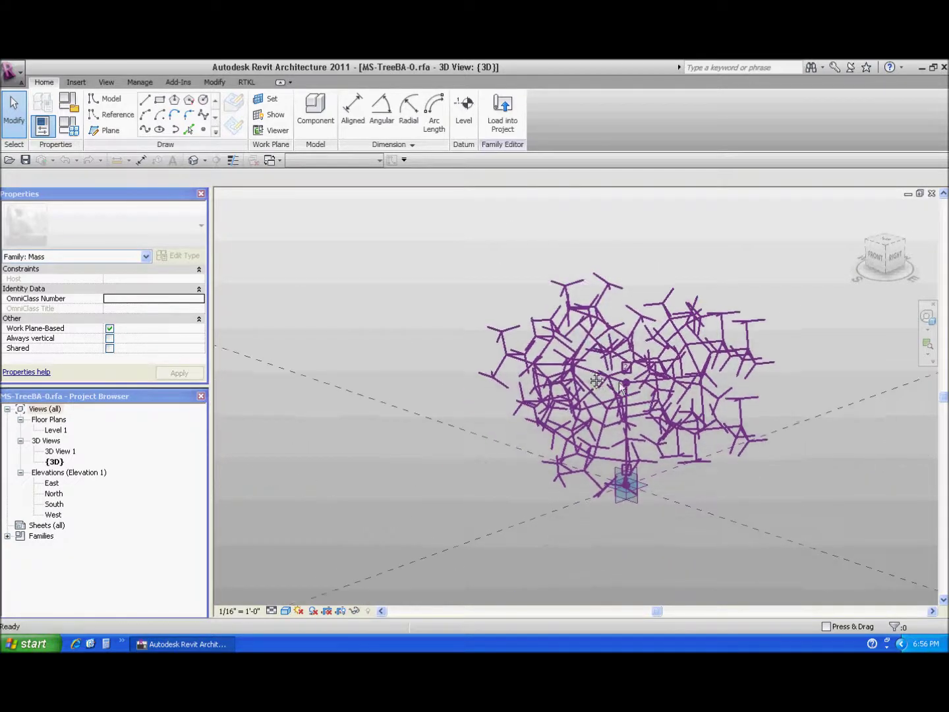
scroll(620, 389, "up", 3)
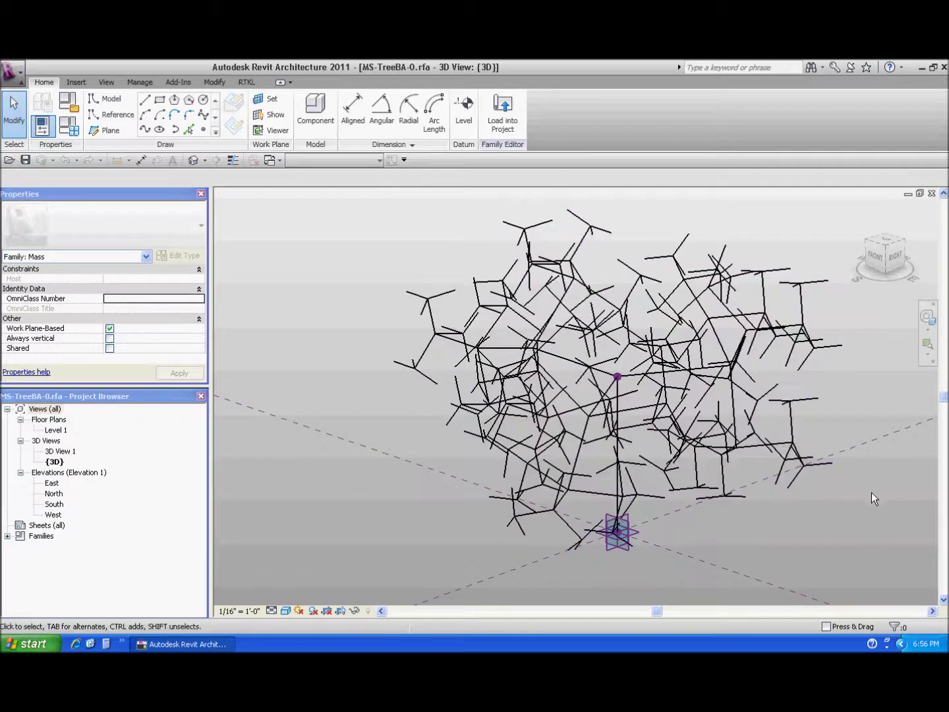
middle_click_drag(871, 514, 833, 482, "shift")
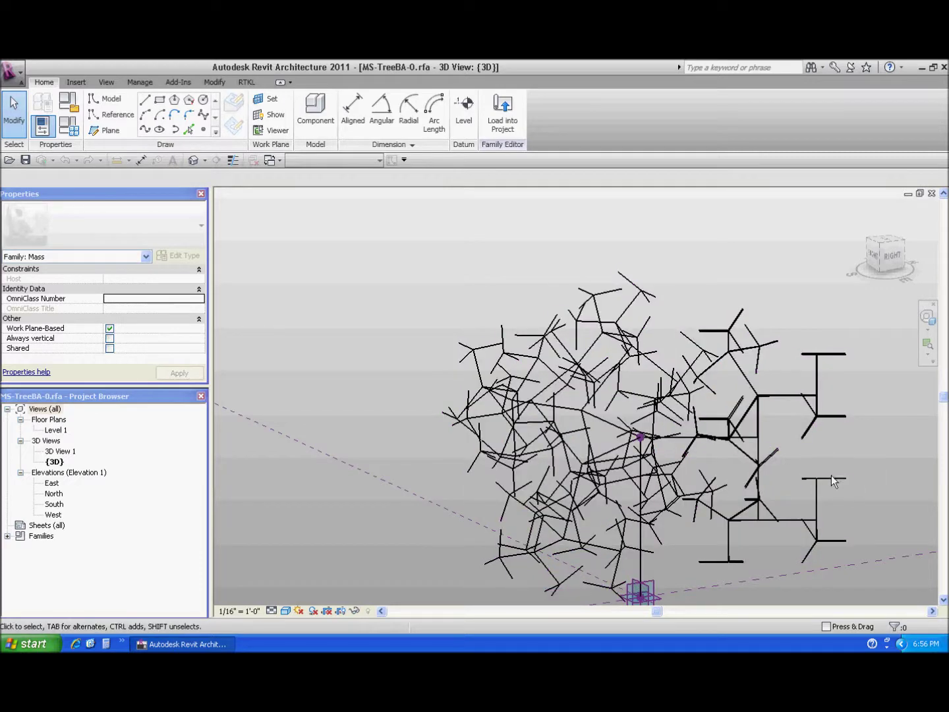
middle_click_drag(865, 509, 833, 509, "shift")
middle_click_drag(817, 494, 870, 561, "shift")
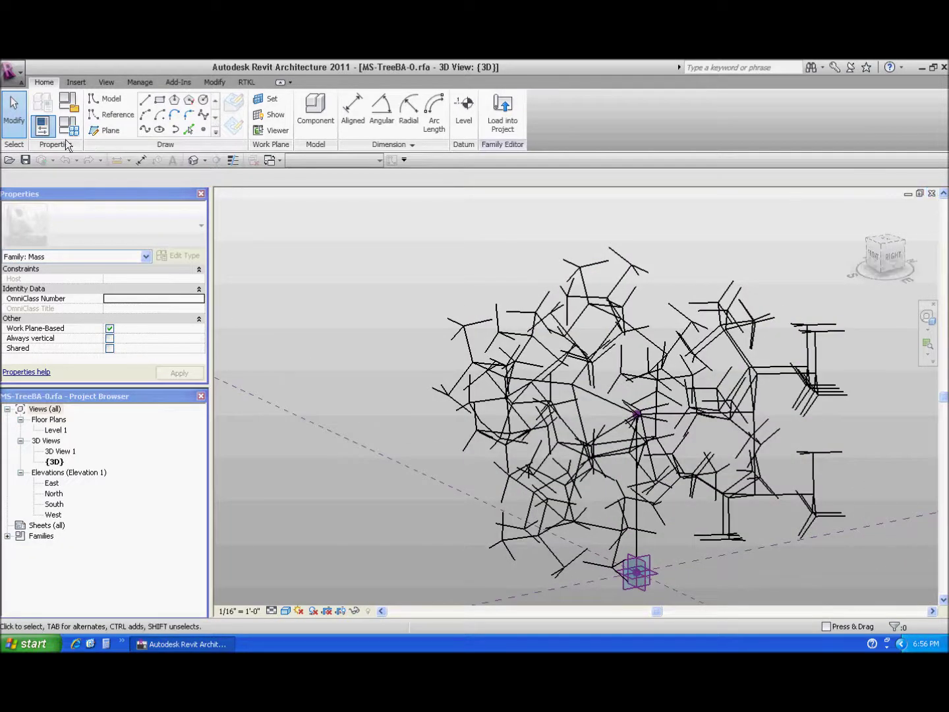
left_click(21, 75)
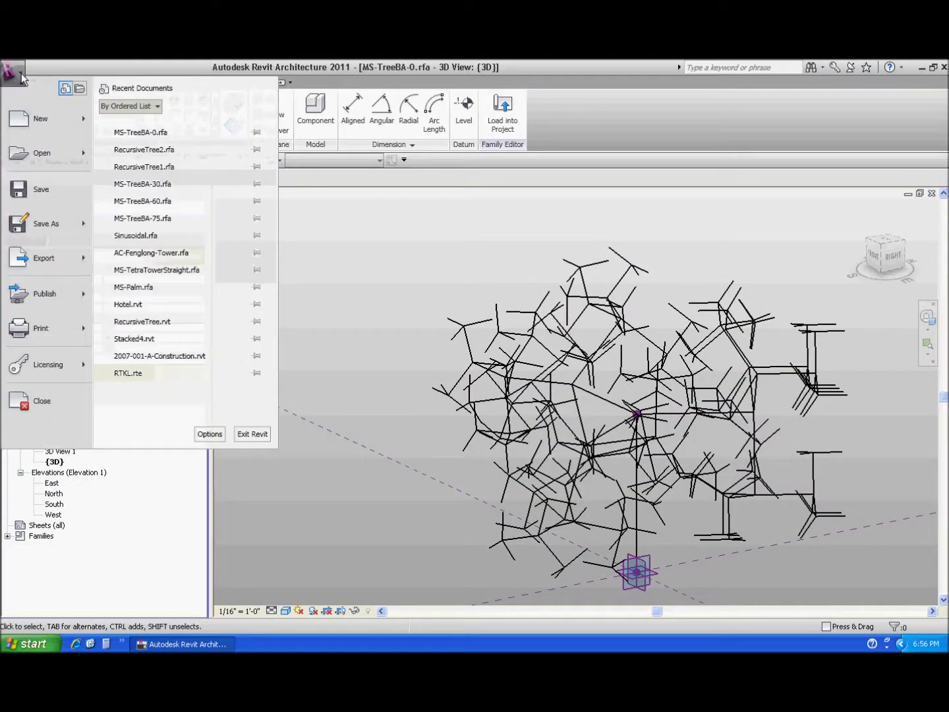
- Open MS-TreeBA-30.rfa and orbit and zoom onto its 30° branching canopy
left_click(135, 182)
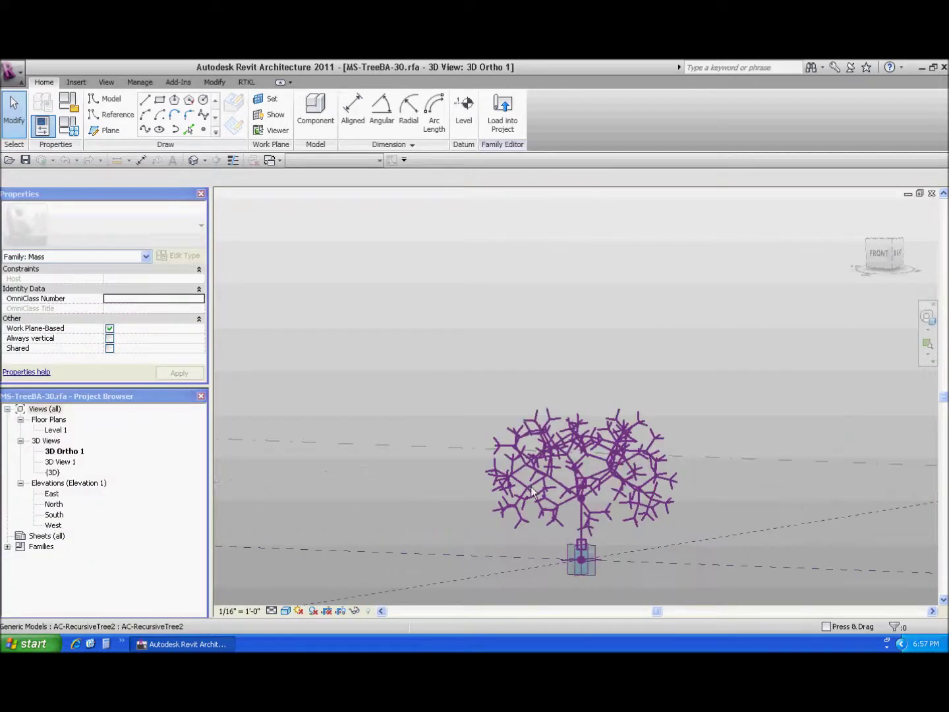
middle_click_drag(570, 504, 639, 447, "shift")
scroll(673, 429, "up", 2)
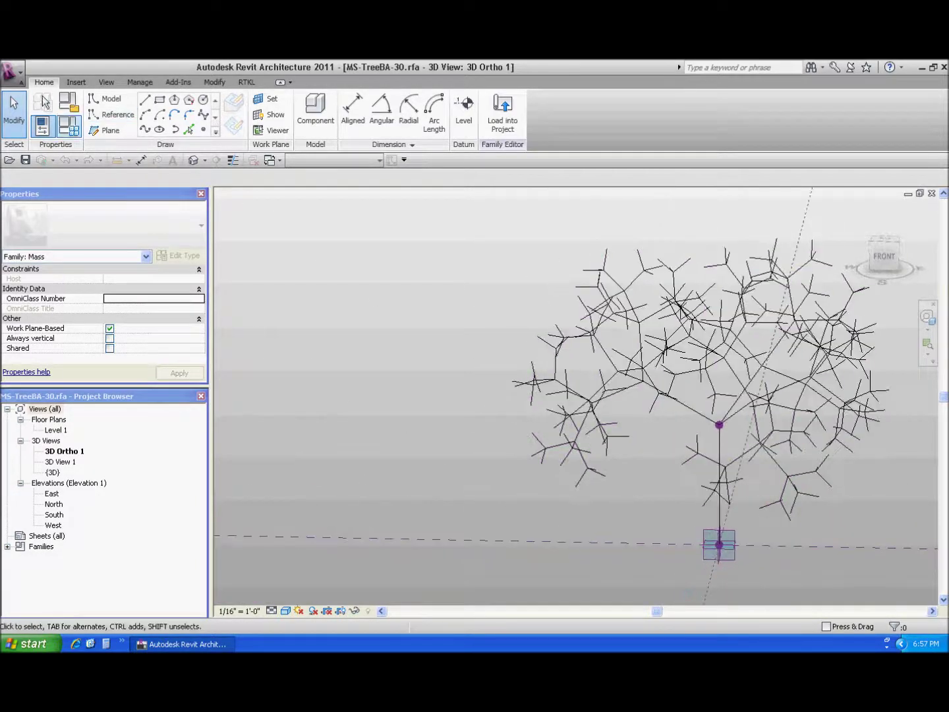
left_click(20, 76)
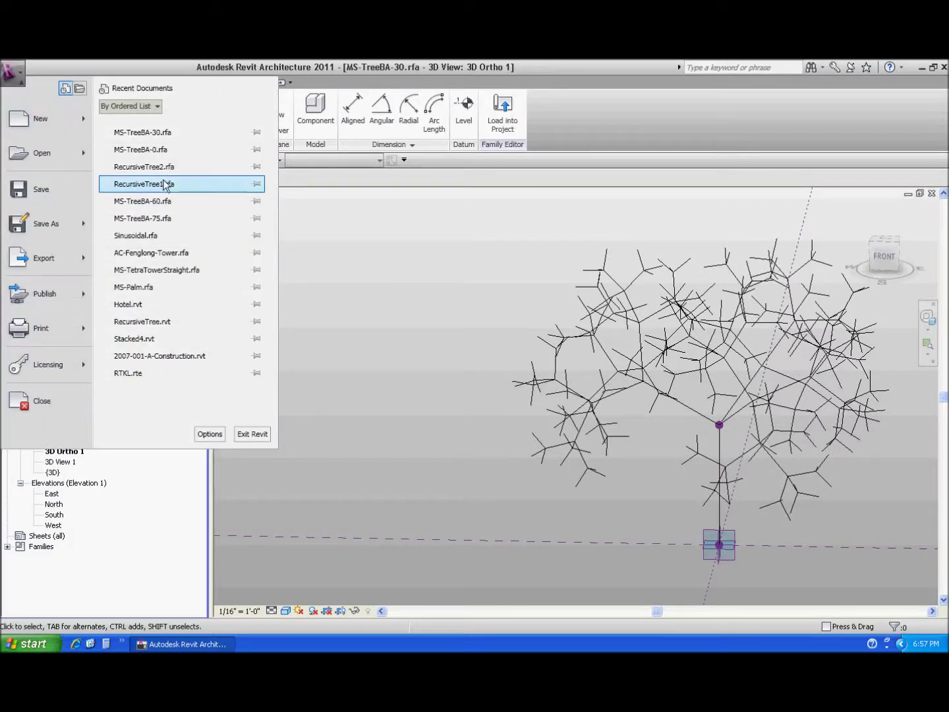
- Open MS-TreeBA-60.rfa and orbit the 60° tree to face front
left_click(145, 201)
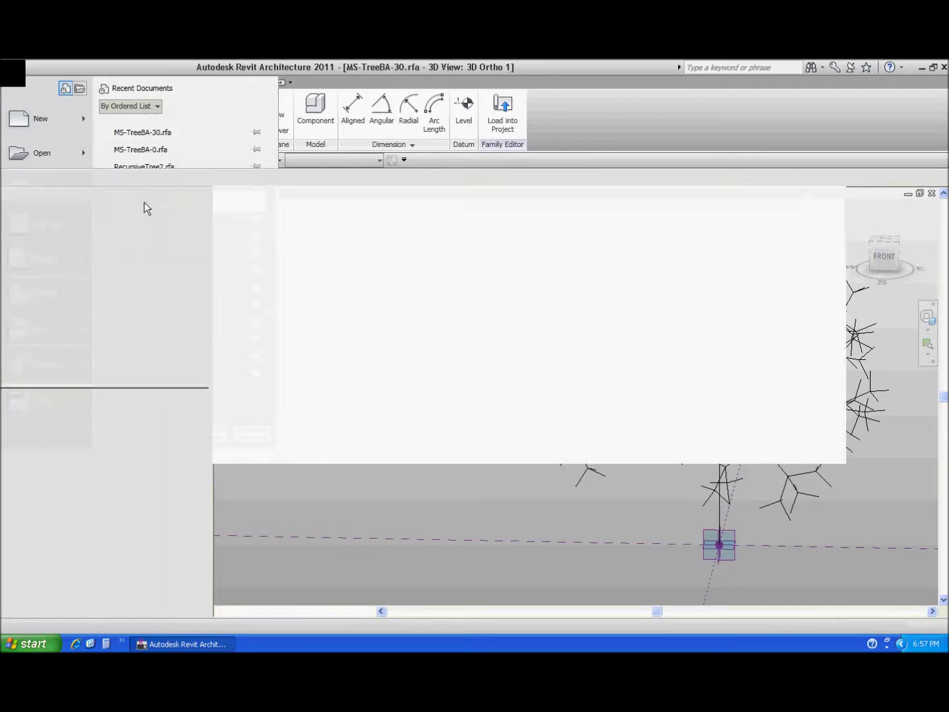
scroll(574, 464, "up", 8)
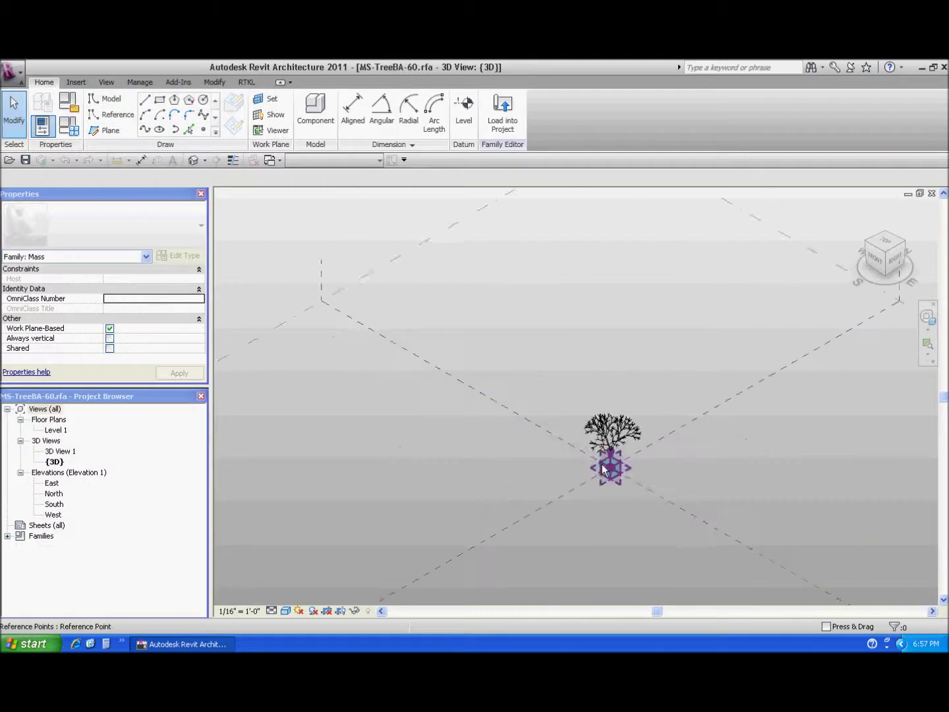
middle_click_drag(563, 471, 635, 412, "shift")
scroll(635, 414, "up", 2)
middle_click_drag(643, 458, 735, 468, "shift")
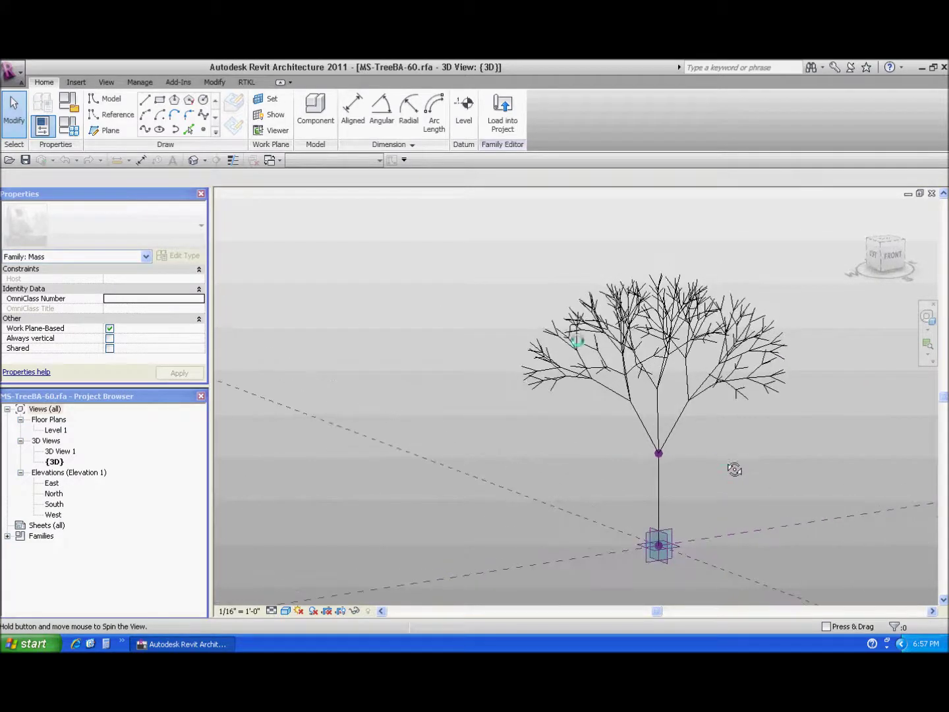
- Open MS-TreeBA-75.rfa and zoom and orbit to its narrow fan-shaped crown from the front
left_click(23, 75)
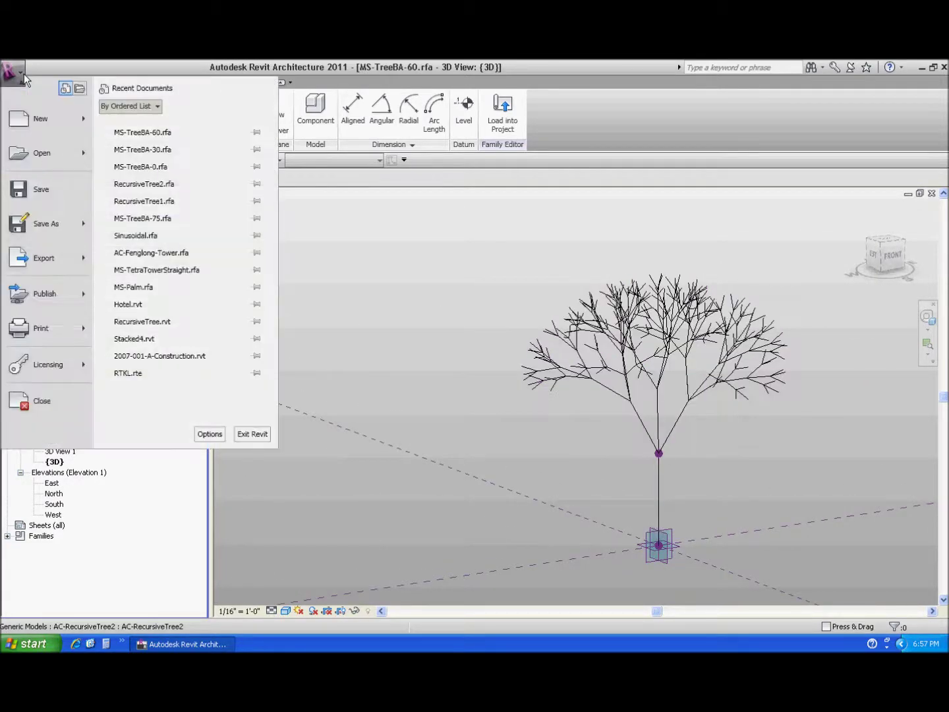
left_click(141, 218)
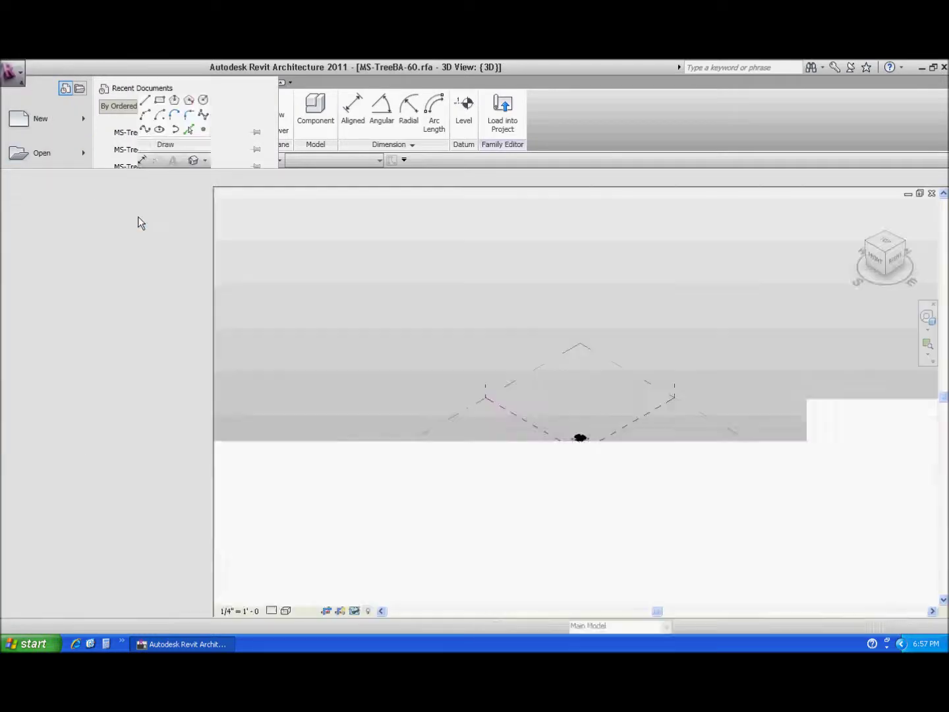
scroll(584, 460, "up", 5)
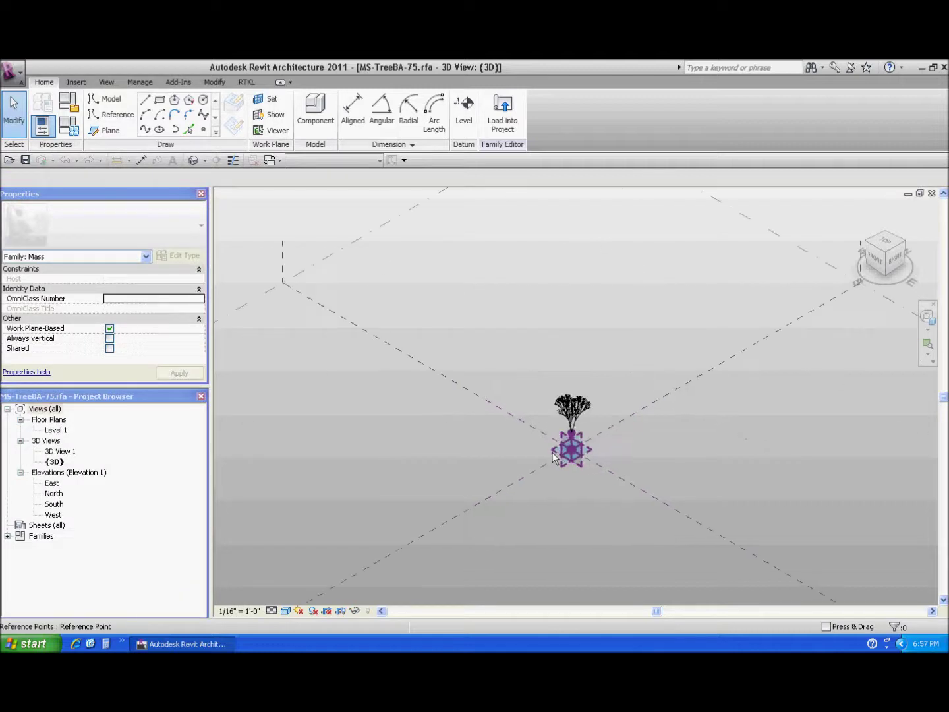
middle_click_drag(509, 449, 478, 406, "shift")
scroll(540, 454, "up", 2)
scroll(530, 388, "up", 2)
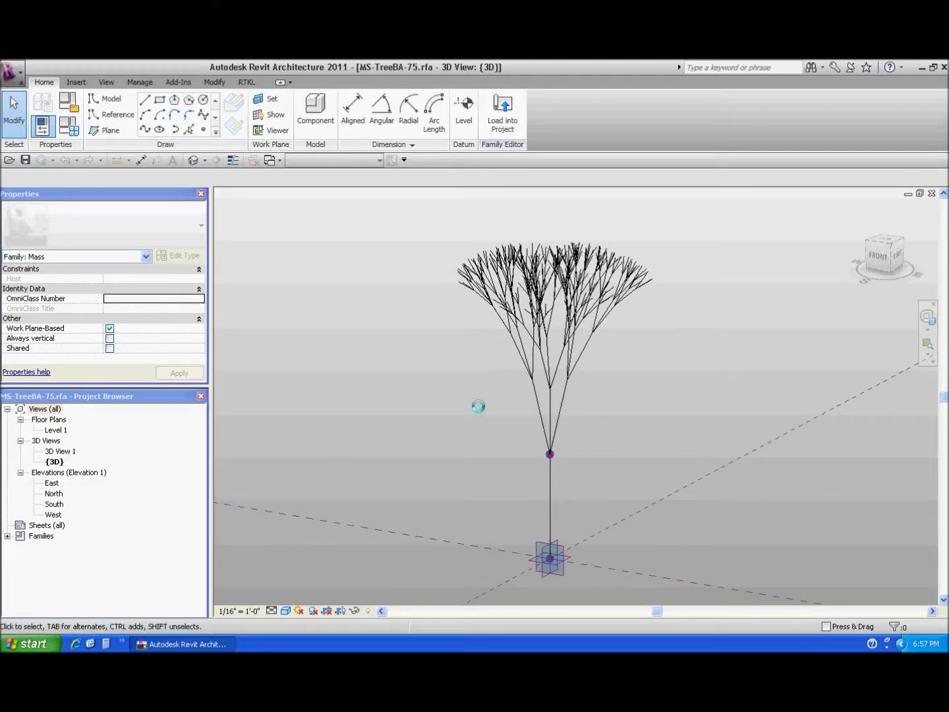